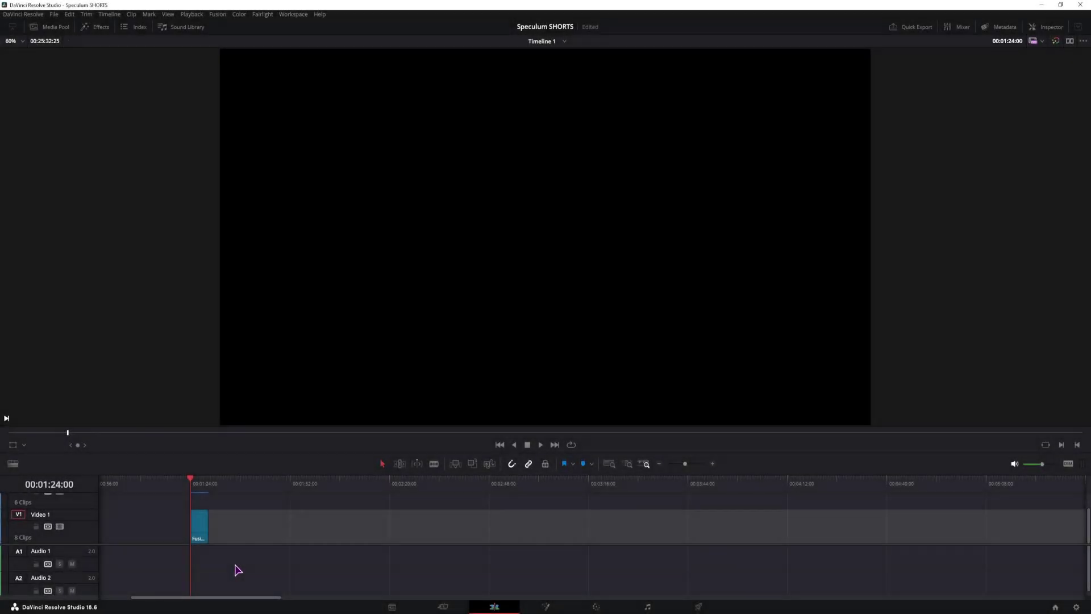
On the Fusion page, add a Polygon node and draw a closed eight-point zigzag shape
{"action": "left_click", "coordinate": [551, 605]}
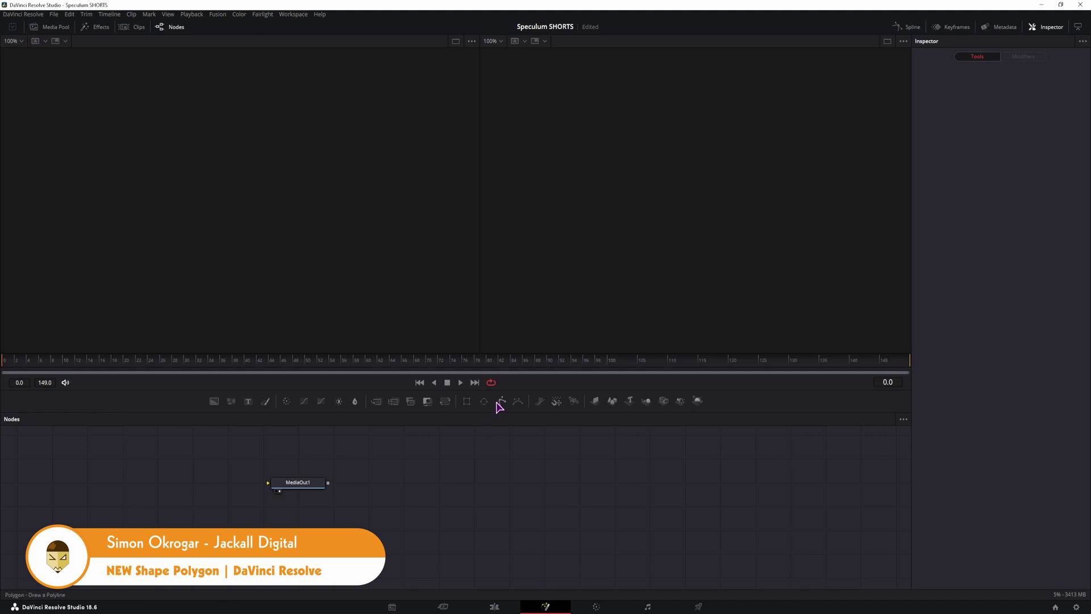
{"action": "left_click_drag", "start_coordinate": [501, 401], "coordinate": [225, 460]}
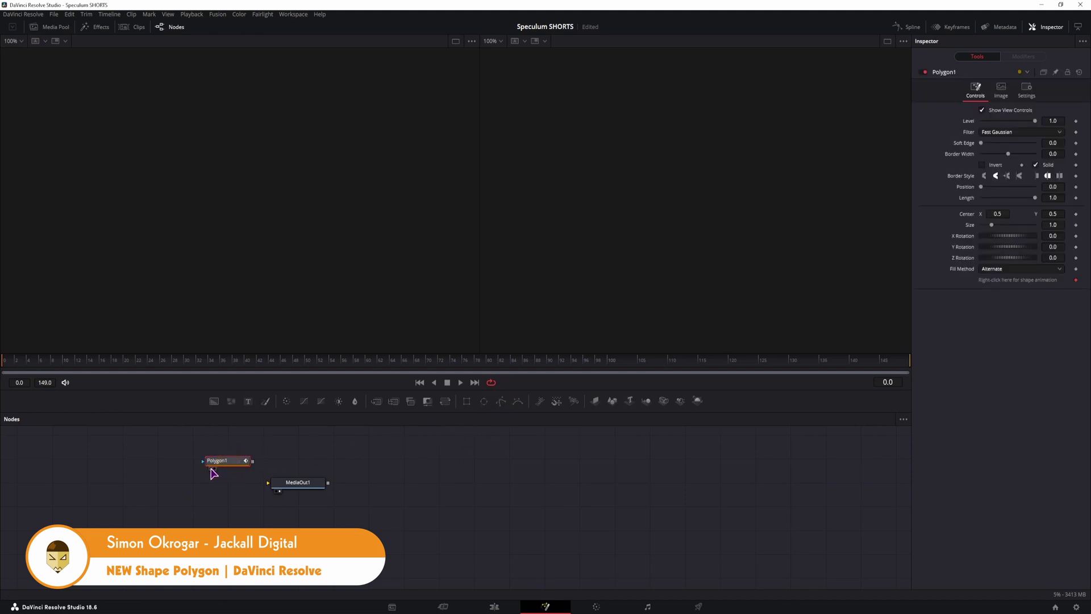
{"action": "left_click", "coordinate": [213, 471]}
{"action": "left_click", "coordinate": [125, 310]}
{"action": "left_click", "coordinate": [175, 184]}
{"action": "left_click", "coordinate": [213, 247]}
{"action": "left_click", "coordinate": [292, 198]}
{"action": "left_click", "coordinate": [317, 272]}
{"action": "left_click", "coordinate": [266, 251]}
{"action": "left_click", "coordinate": [229, 319]}
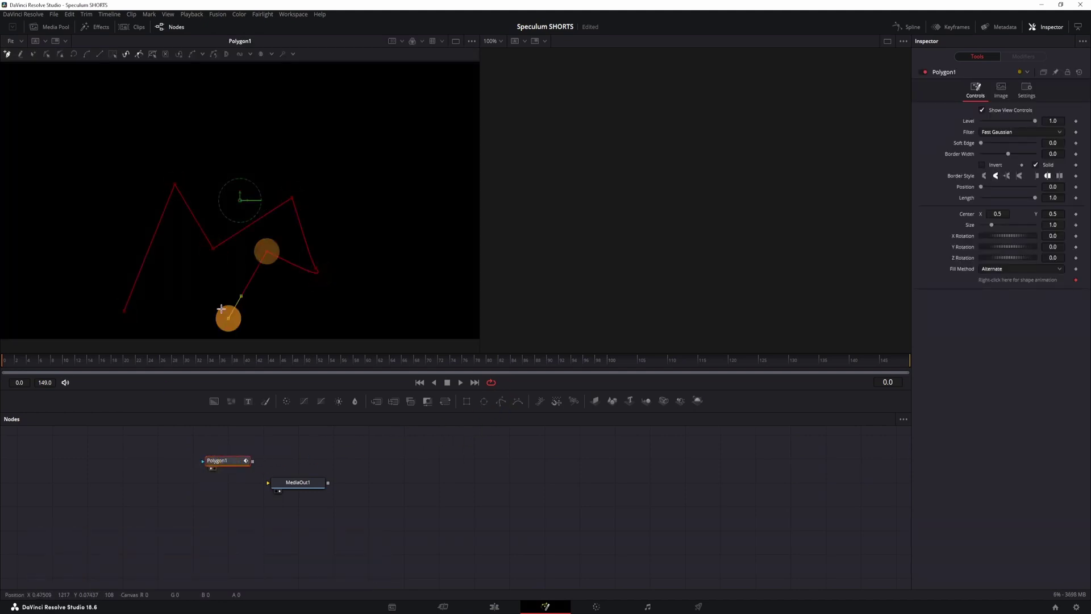
{"action": "left_click", "coordinate": [124, 312]}
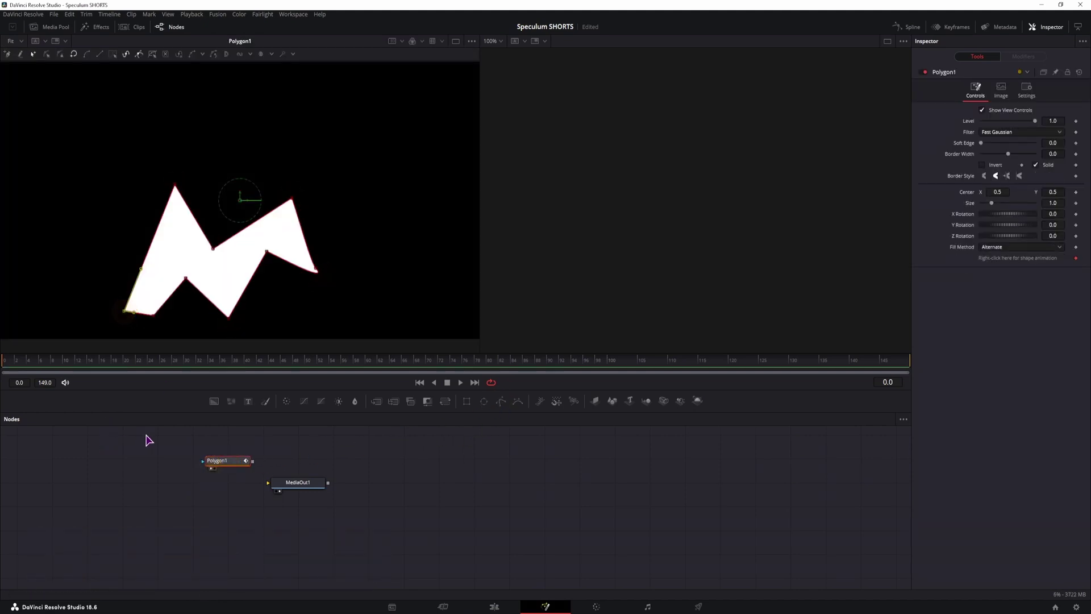
{"action": "left_click", "coordinate": [178, 550]}
Add an sPolygon node from the Shape tools and trace a closed zigzag in the viewer
{"action": "left_click", "coordinate": [101, 29]}
{"action": "left_click", "coordinate": [6, 52]}
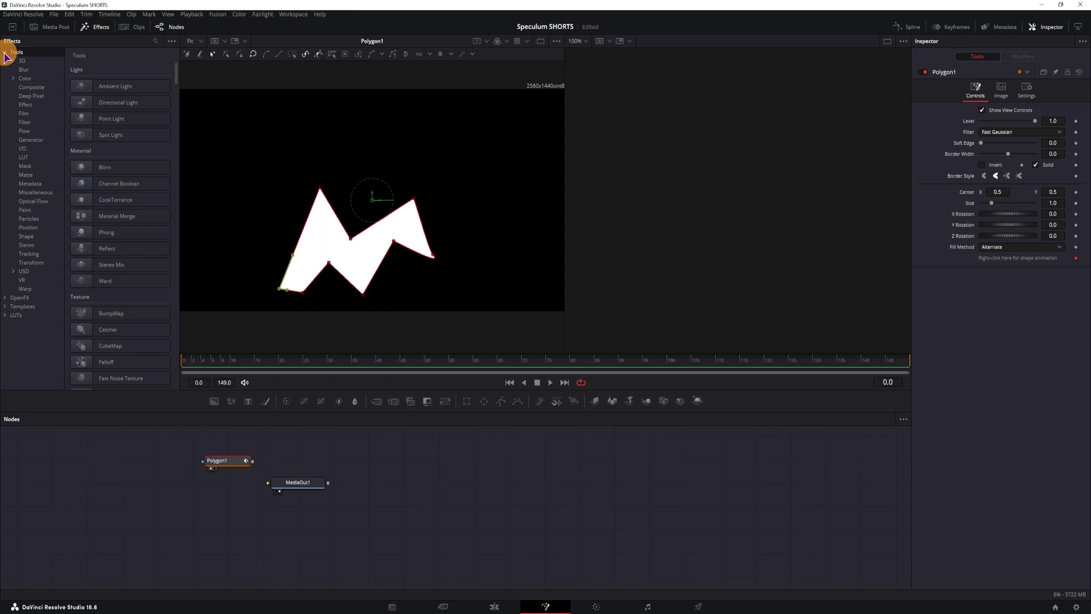
{"action": "left_click", "coordinate": [26, 236]}
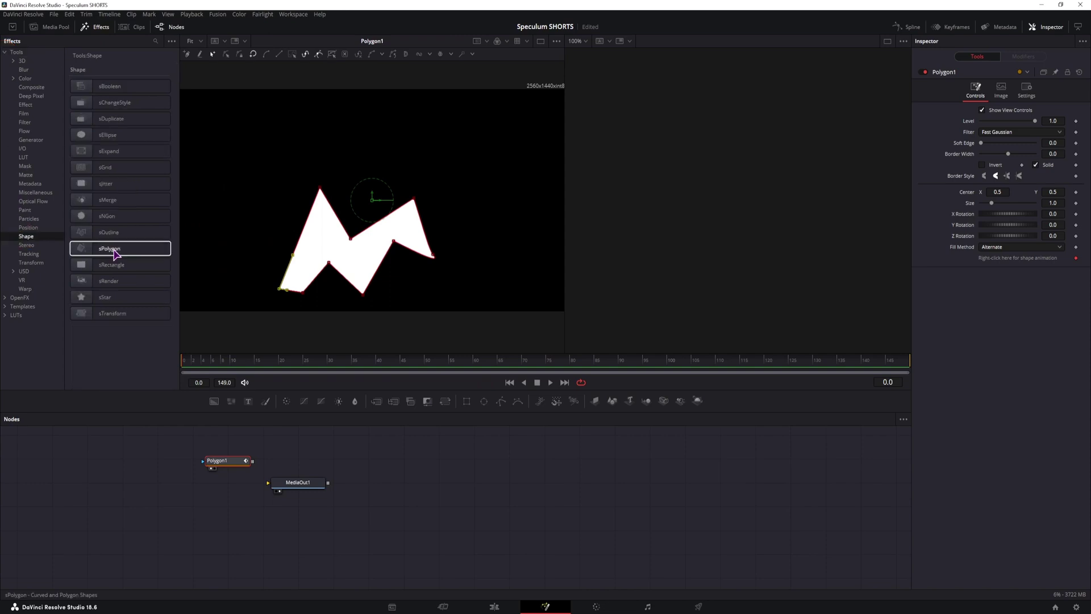
{"action": "left_click_drag", "start_coordinate": [114, 254], "coordinate": [366, 462]}
{"action": "left_click", "coordinate": [625, 222]}
{"action": "left_click", "coordinate": [717, 130]}
{"action": "left_click", "coordinate": [728, 219]}
{"action": "left_click", "coordinate": [835, 256]}
{"action": "left_click", "coordinate": [798, 219]}
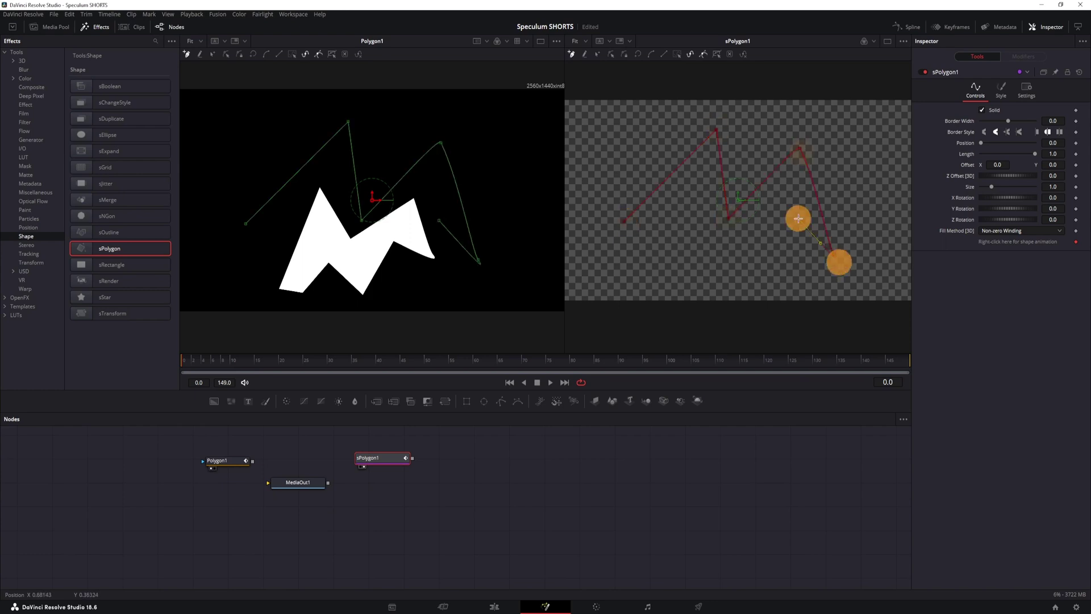
{"action": "left_click", "coordinate": [685, 208]}
{"action": "left_click", "coordinate": [633, 232]}
{"action": "left_click", "coordinate": [626, 222]}
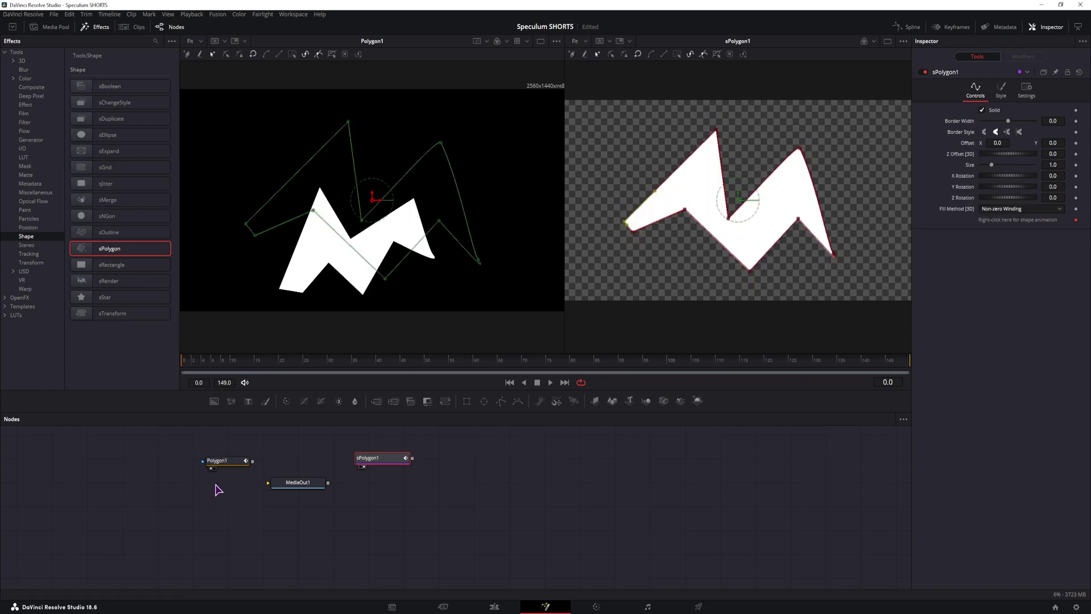
Pin sPolygon1's controls, lower its red colour channel, and add a Background node masked by Polygon1
{"action": "left_click", "coordinate": [1056, 72]}
{"action": "left_click", "coordinate": [224, 461]}
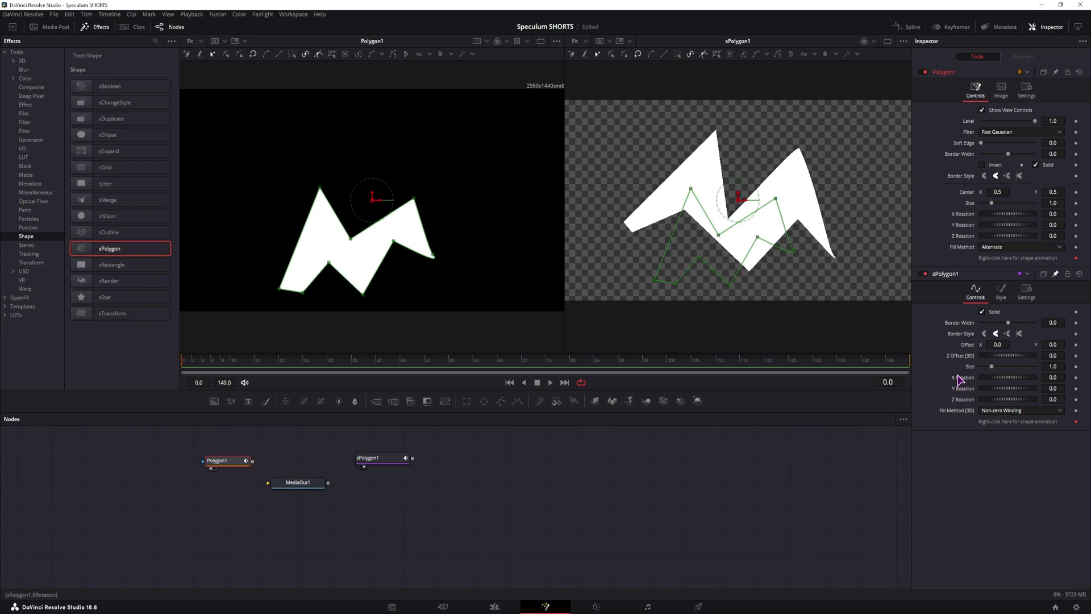
{"action": "left_click", "coordinate": [1003, 294]}
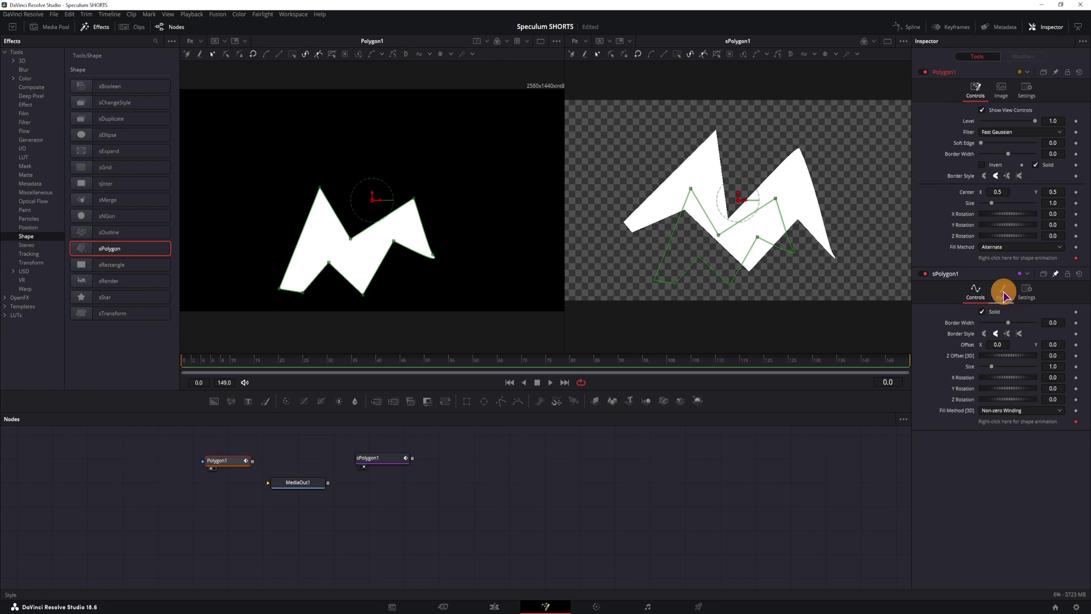
{"action": "mouse_move", "coordinate": [1035, 323]}
{"action": "left_mouse_down"}
{"action": "mouse_move", "coordinate": [1005, 327]}
{"action": "mouse_move", "coordinate": [1041, 324]}
{"action": "left_mouse_up"}
{"action": "left_click", "coordinate": [976, 293]}
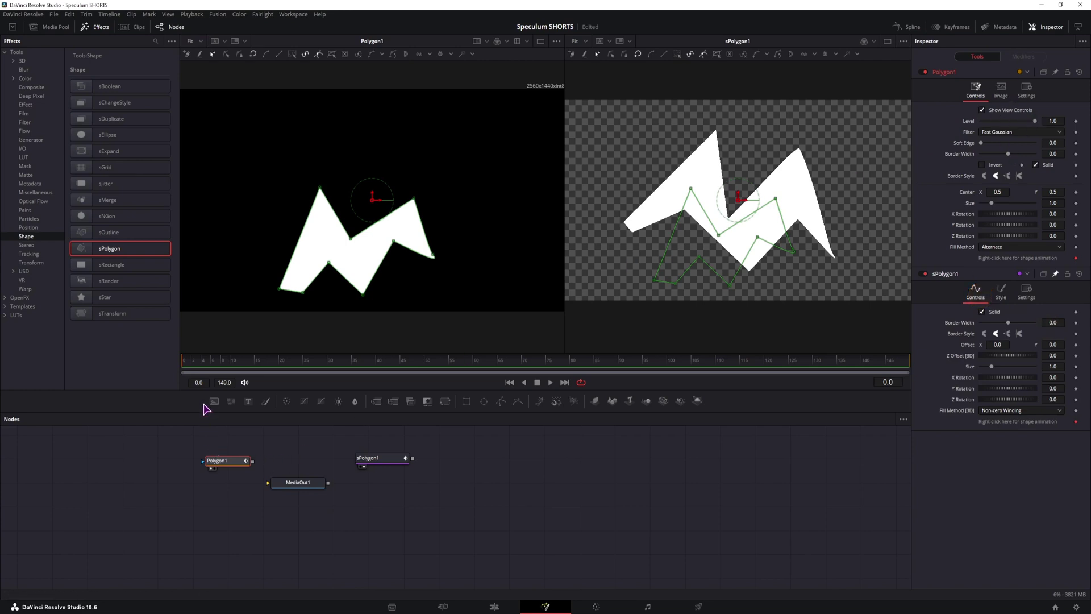
{"action": "left_click_drag", "start_coordinate": [211, 401], "coordinate": [239, 446]}
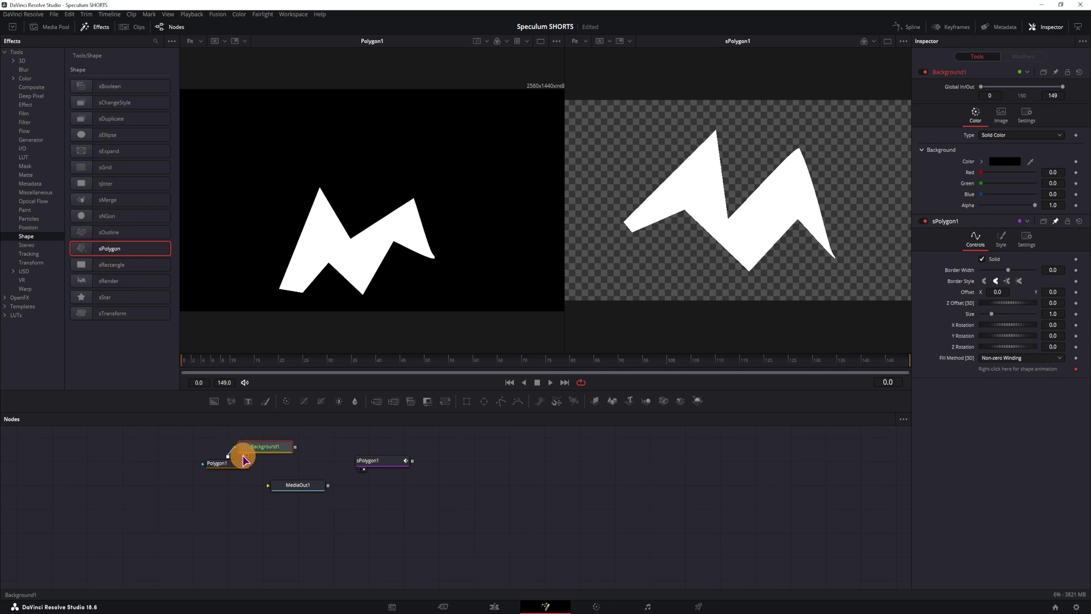
Tint Background1 dark red (Red 0.551) and keep both polygons' border widths at 0.0
{"action": "left_click", "coordinate": [245, 456]}
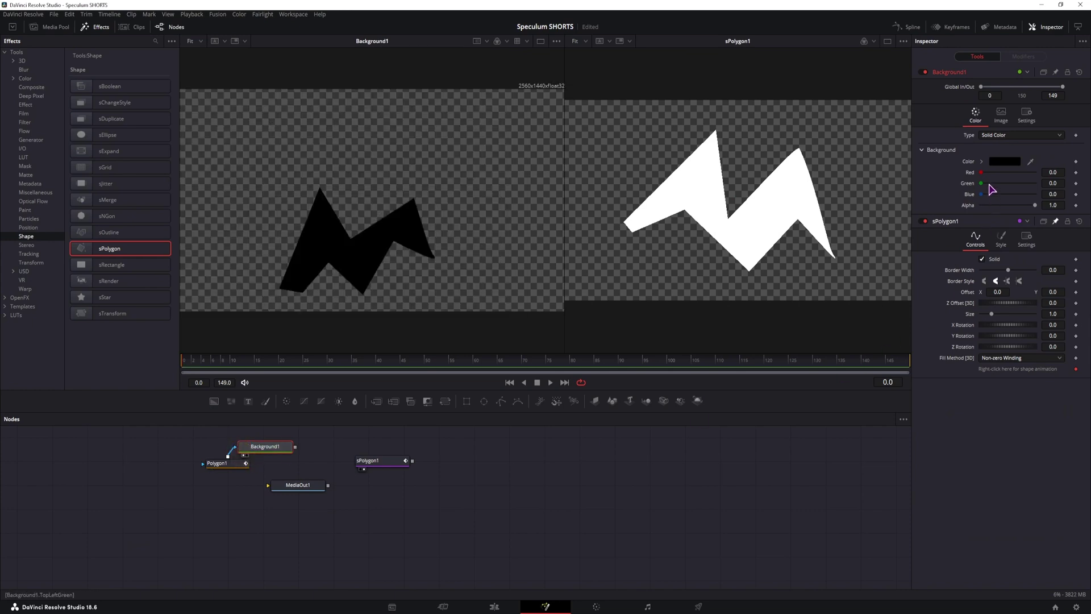
{"action": "left_click_drag", "start_coordinate": [981, 172], "coordinate": [1007, 179]}
{"action": "left_click", "coordinate": [219, 463]}
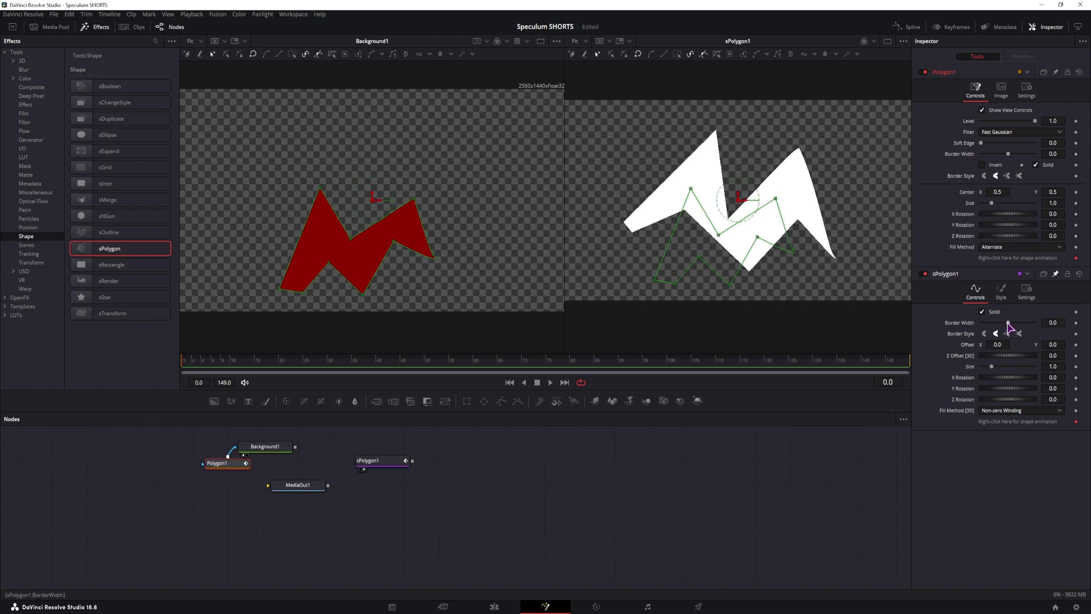
{"action": "left_click_drag", "start_coordinate": [1009, 323], "coordinate": [1017, 322]}
{"action": "left_click_drag", "start_coordinate": [1009, 154], "coordinate": [984, 146]}
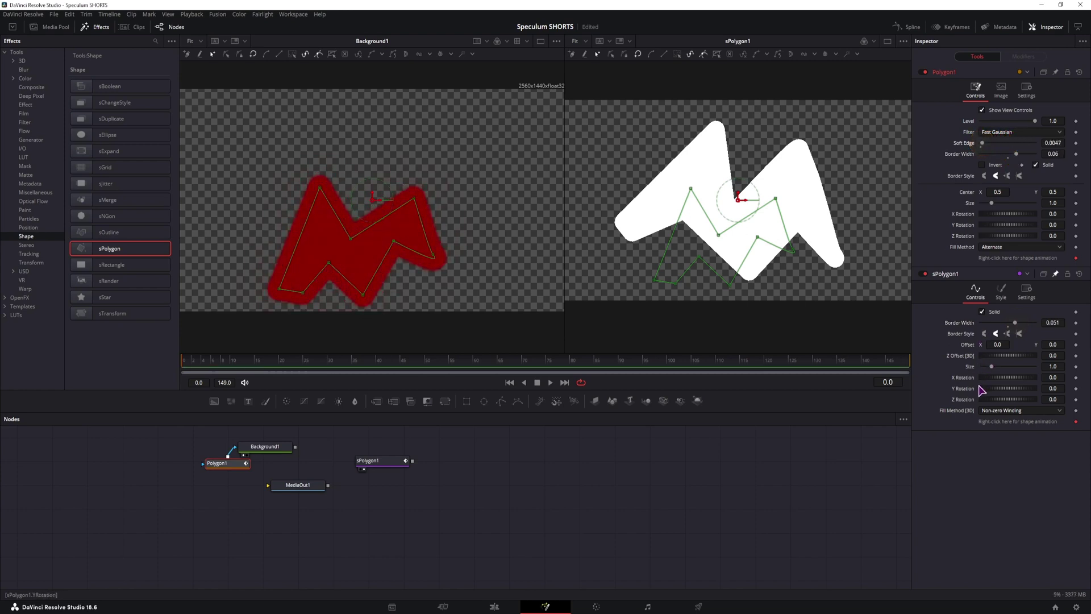
{"action": "left_click", "coordinate": [1004, 292]}
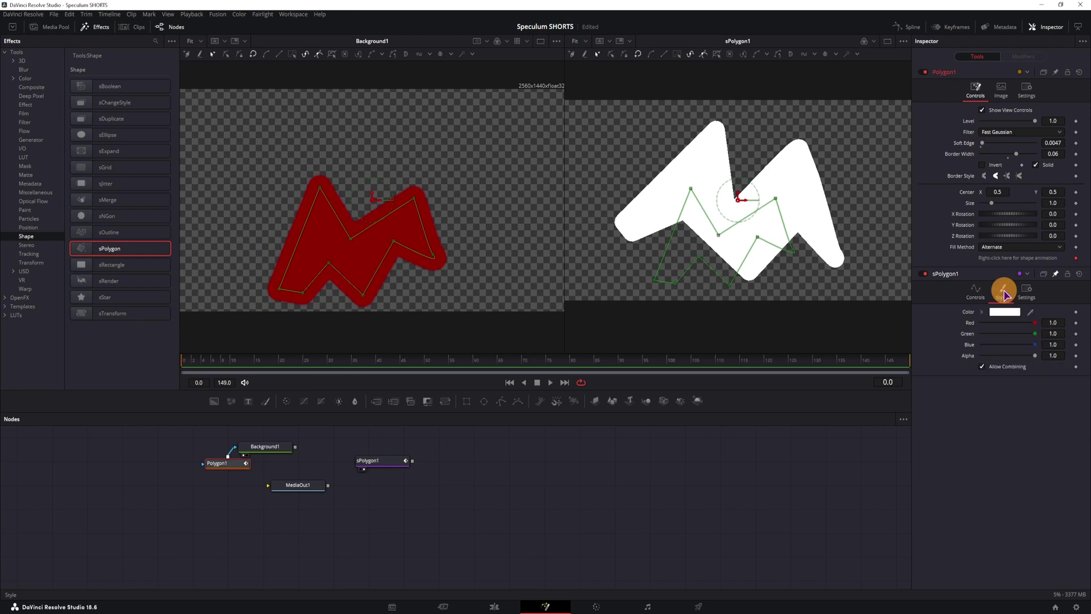
{"action": "left_click", "coordinate": [974, 296]}
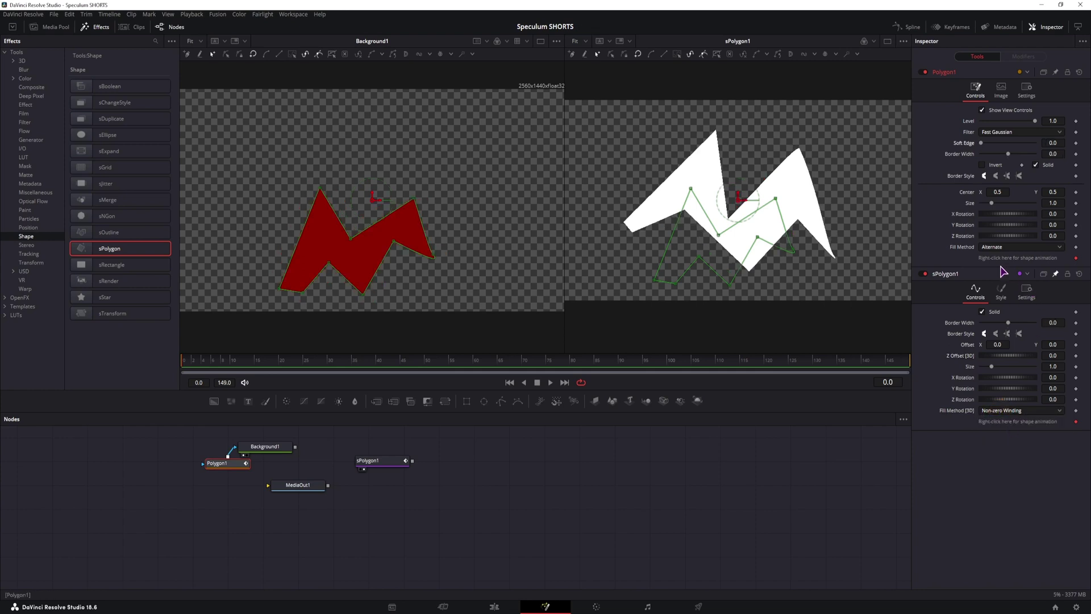
Remove Polygon1's old polyline link and publish its polyline path
{"action": "right_click", "coordinate": [1003, 258]}
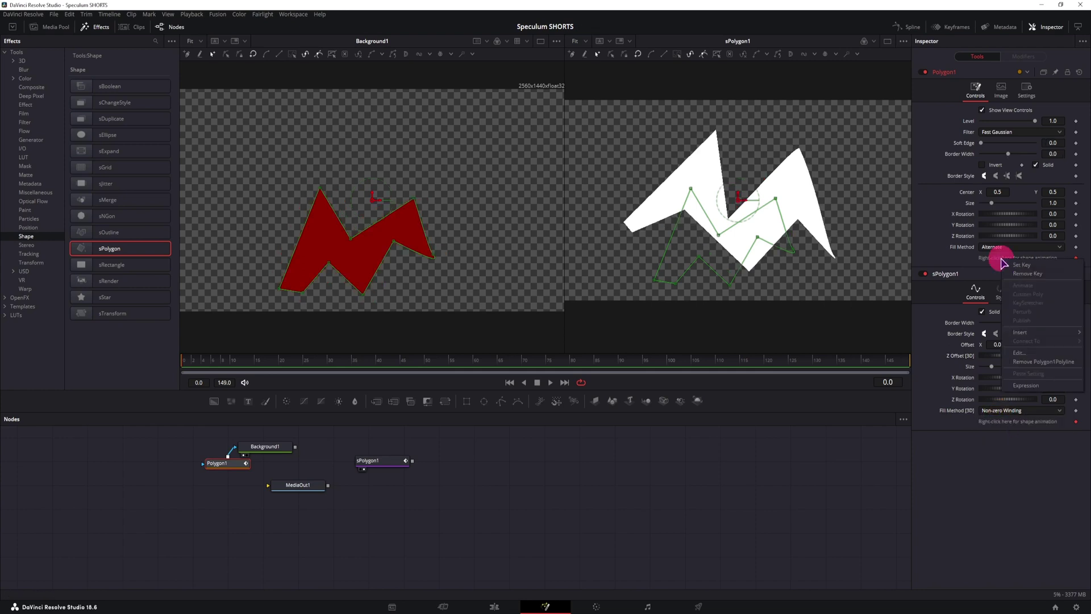
{"action": "left_click", "coordinate": [1038, 366]}
{"action": "right_click", "coordinate": [1025, 258]}
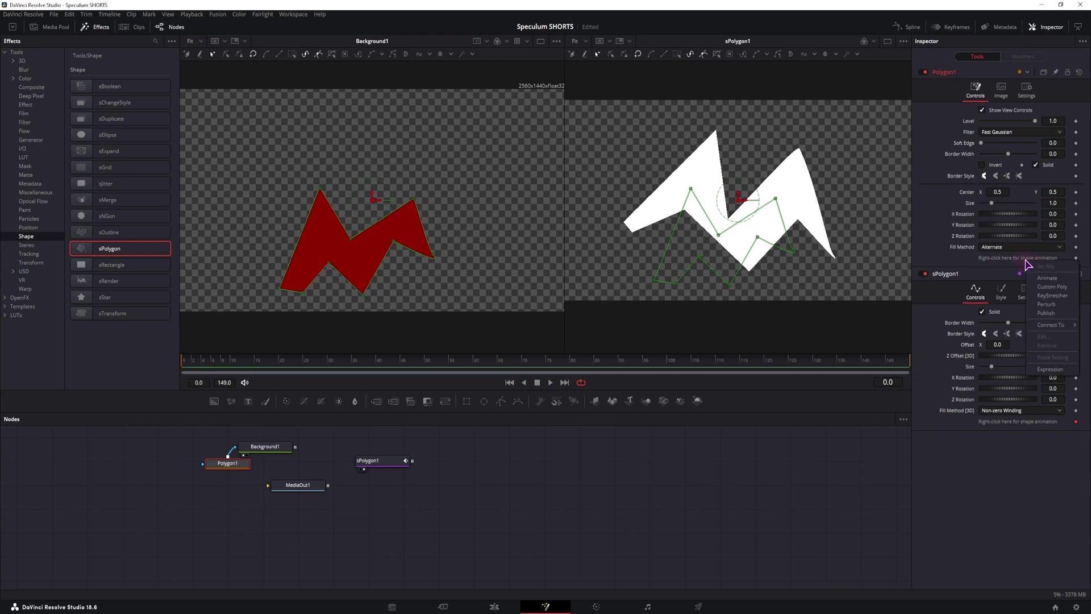
{"action": "left_click", "coordinate": [1046, 313]}
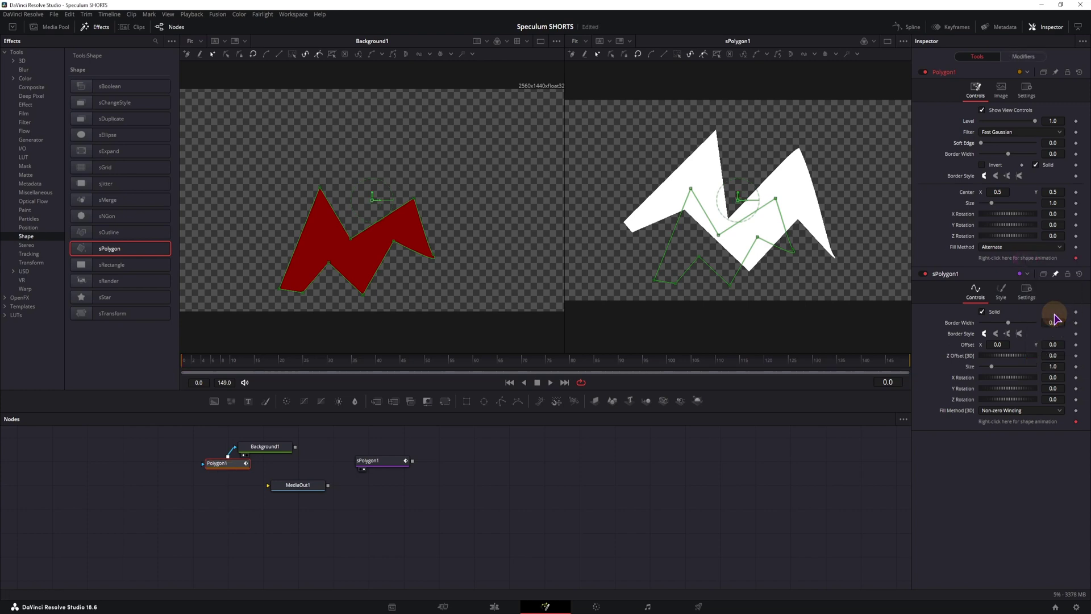
Remove sPolygon1's existing polyline link and publish its polyline path
{"action": "right_click", "coordinate": [1043, 422]}
{"action": "left_click", "coordinate": [1048, 524]}
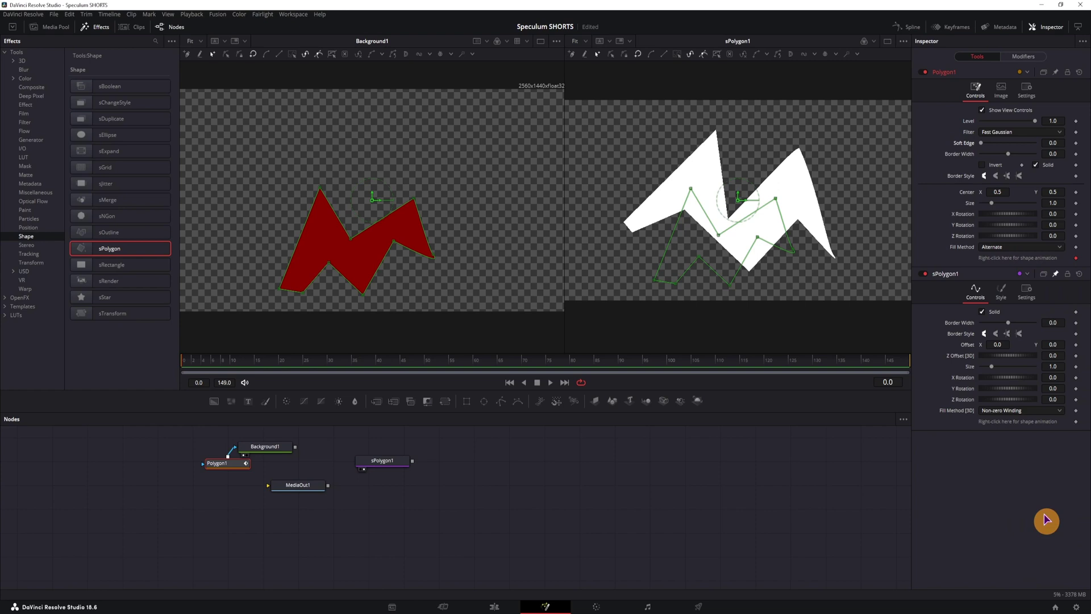
{"action": "right_click", "coordinate": [1026, 423]}
{"action": "left_click", "coordinate": [1049, 476]}
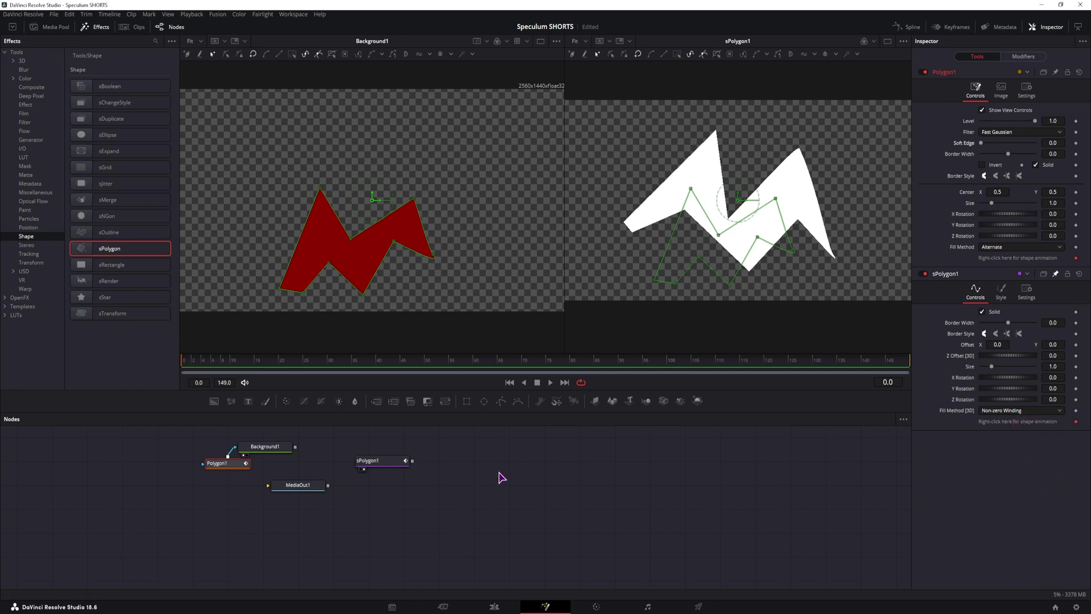
Add a Rectangle mask node, view it, and shrink it to a small square
{"action": "left_click_drag", "start_coordinate": [467, 401], "coordinate": [492, 469]}
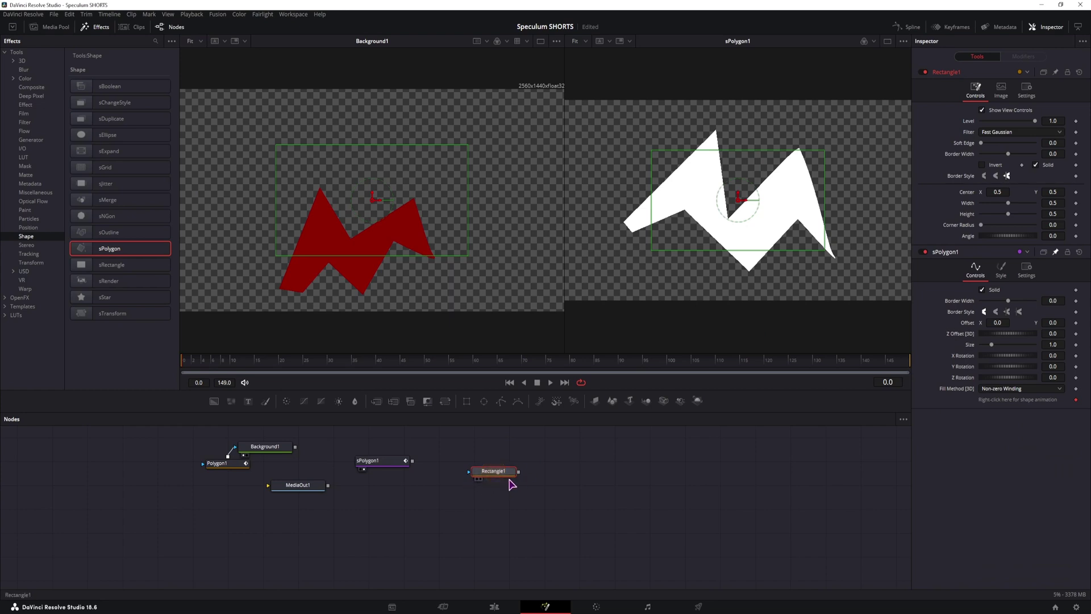
{"action": "left_click", "coordinate": [477, 479]}
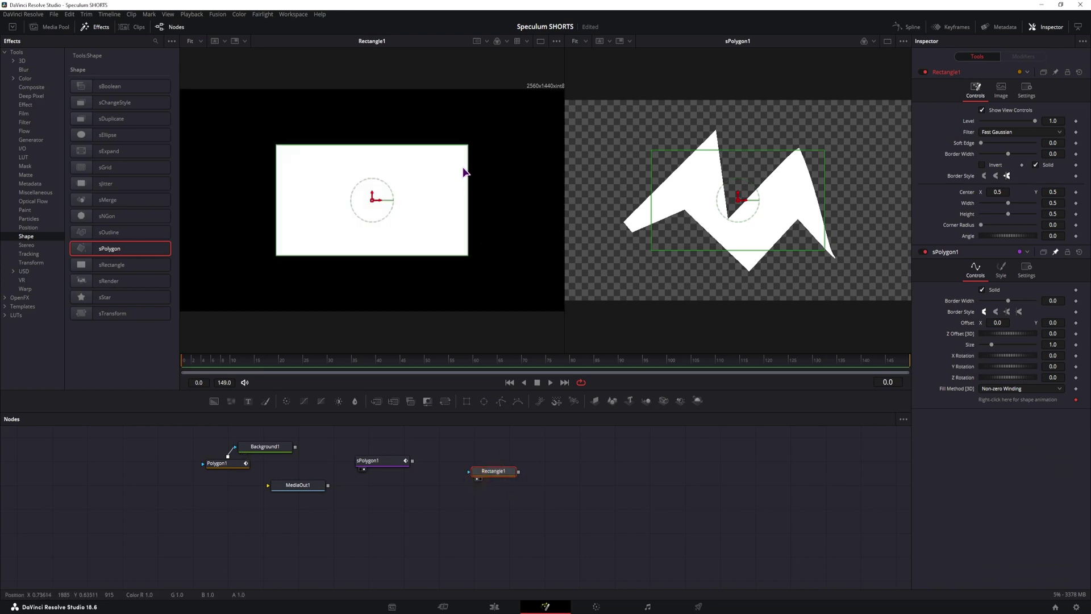
{"action": "left_click_drag", "start_coordinate": [468, 152], "coordinate": [390, 180]}
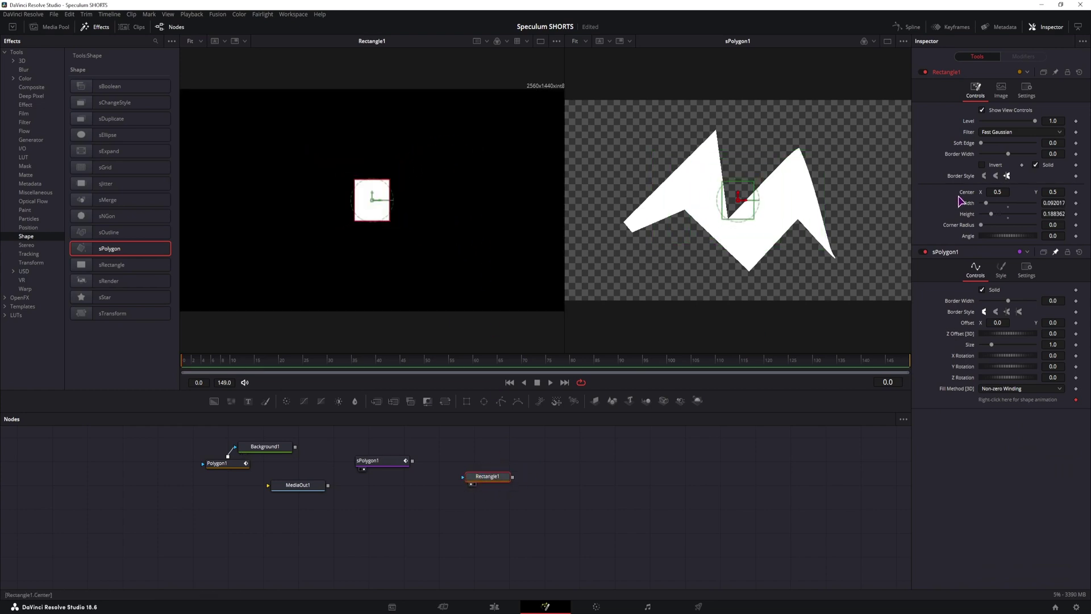
Animate Rectangle1's centre along a path connected to Polygon1's polyline and test Displacement
{"action": "right_click", "coordinate": [970, 198]}
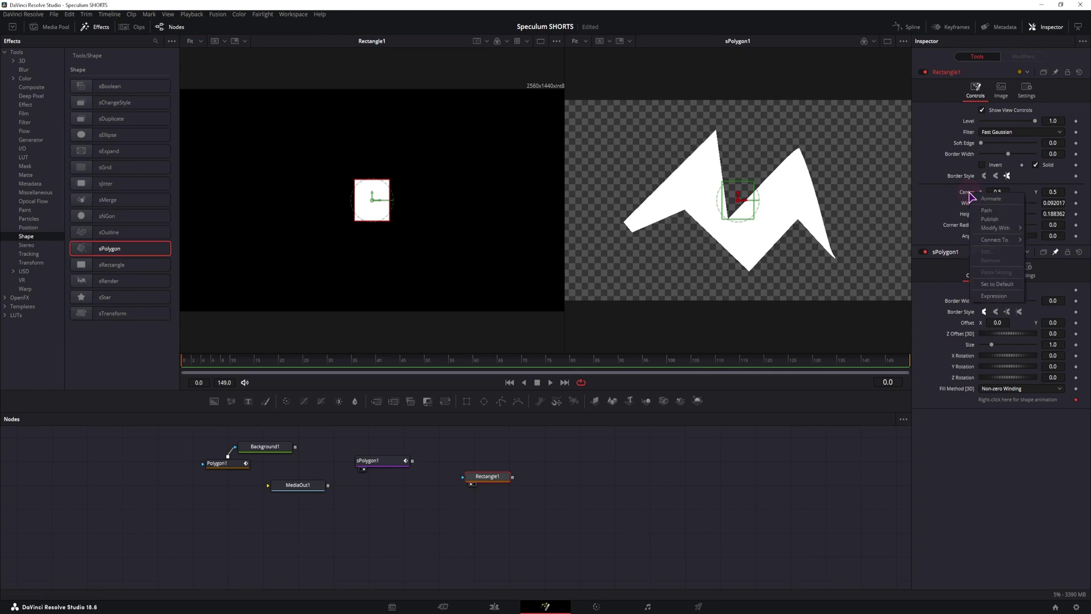
{"action": "left_click", "coordinate": [998, 211]}
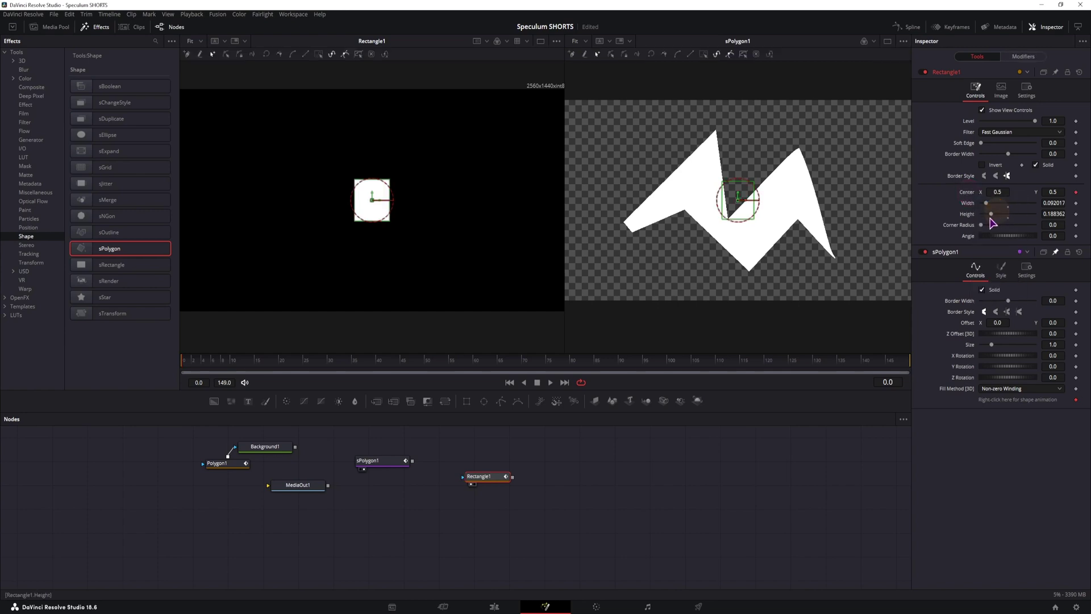
{"action": "left_click", "coordinate": [1023, 56]}
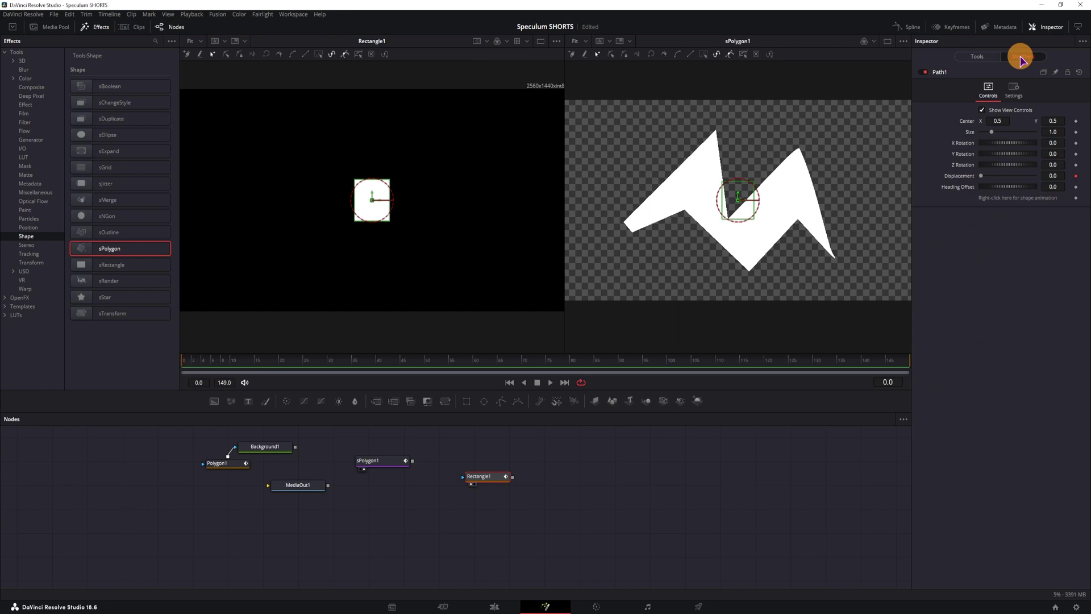
{"action": "right_click", "coordinate": [1029, 200]}
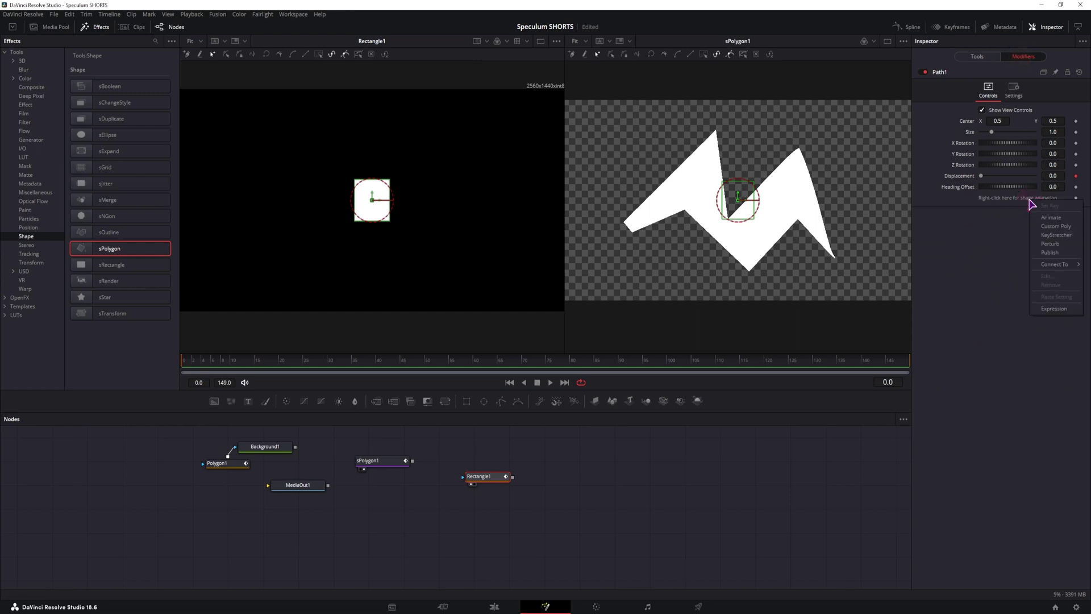
{"action": "mouse_move", "coordinate": [1048, 265]}
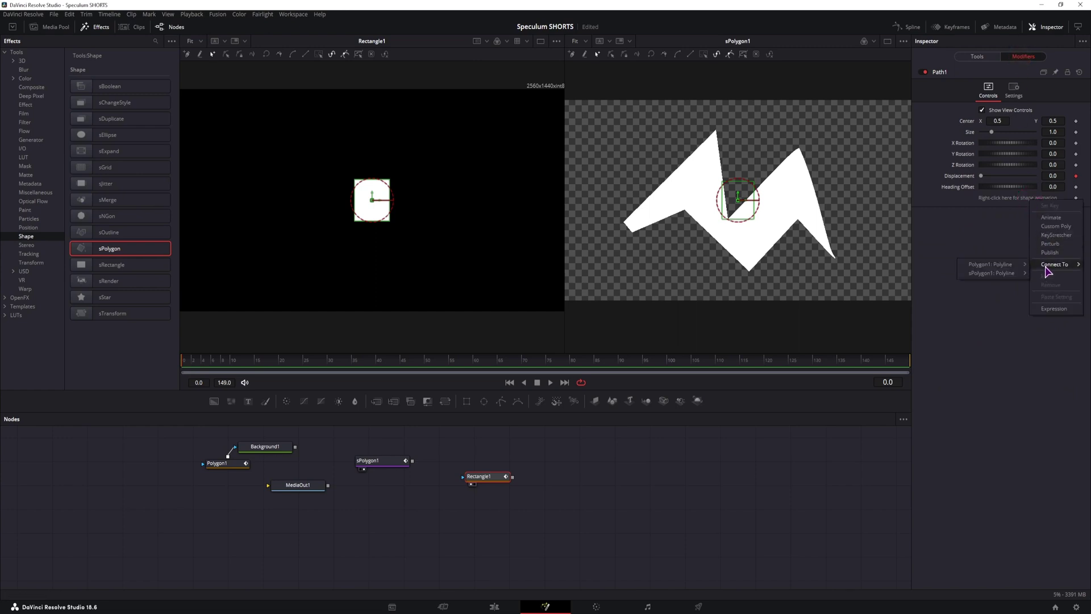
{"action": "mouse_move", "coordinate": [986, 268]}
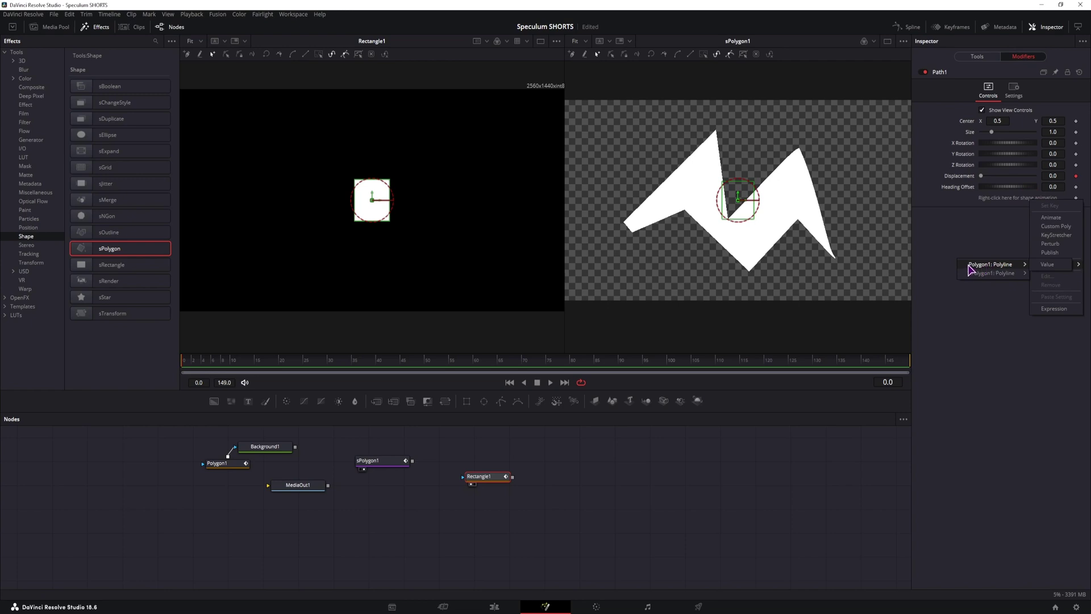
{"action": "left_click", "coordinate": [1049, 266]}
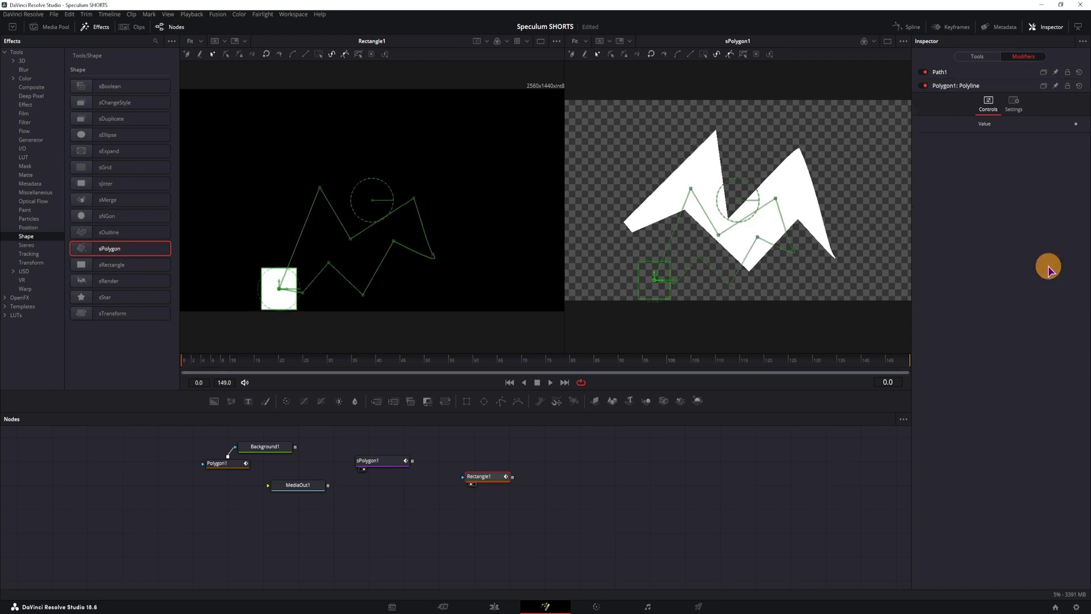
{"action": "left_click", "coordinate": [953, 72]}
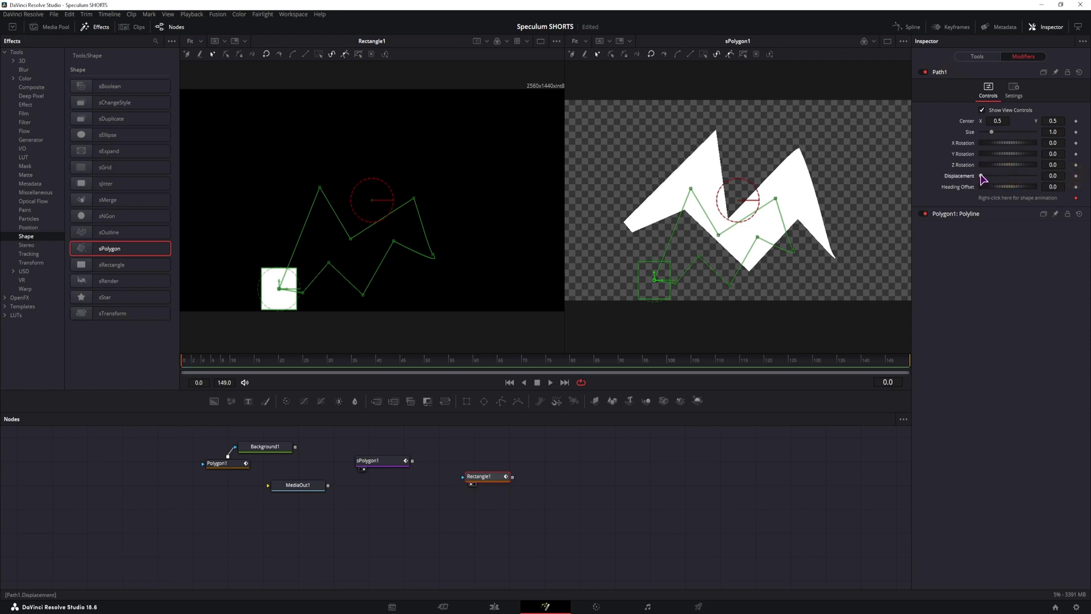
{"action": "left_click_drag", "start_coordinate": [982, 177], "coordinate": [957, 175]}
Replace the path's Polygon1 link with sPolygon1's polyline and test the Displacement slider
{"action": "right_click", "coordinate": [1009, 203]}
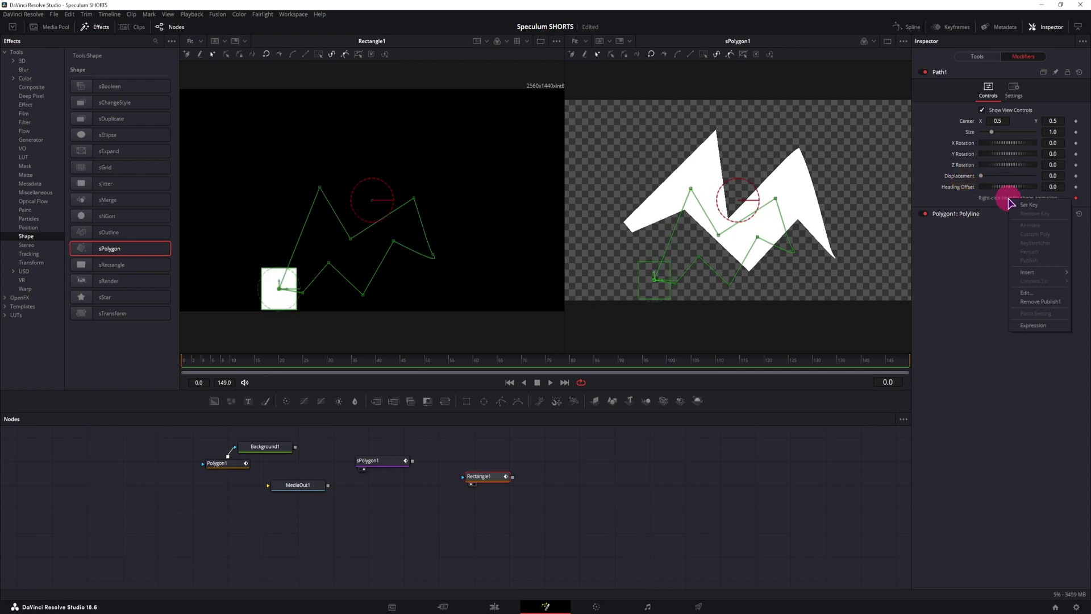
{"action": "left_click", "coordinate": [1044, 309]}
{"action": "right_click", "coordinate": [1019, 198]}
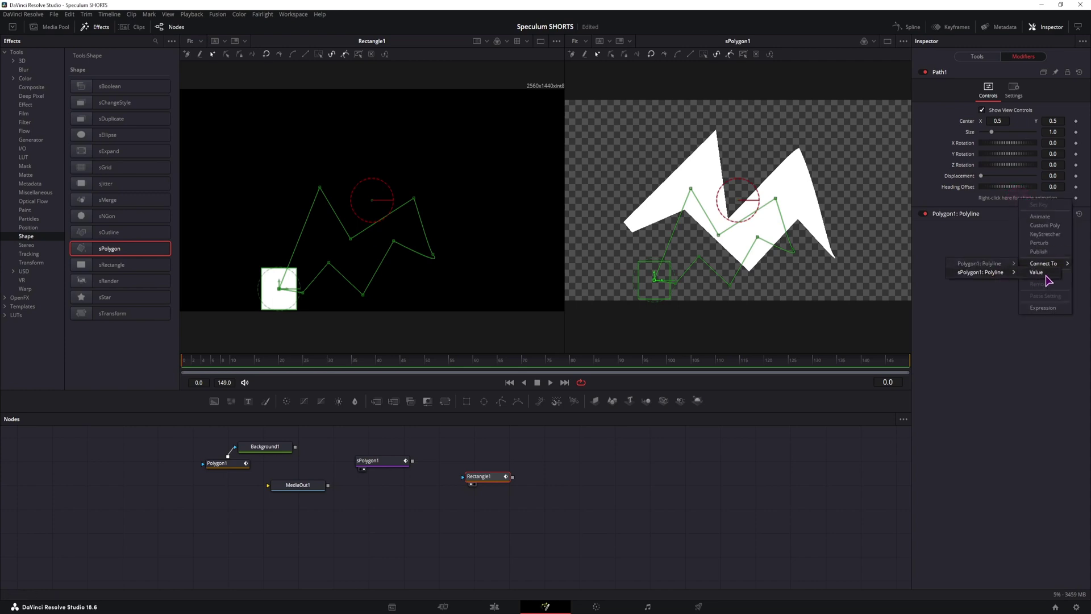
{"action": "left_click", "coordinate": [1046, 275]}
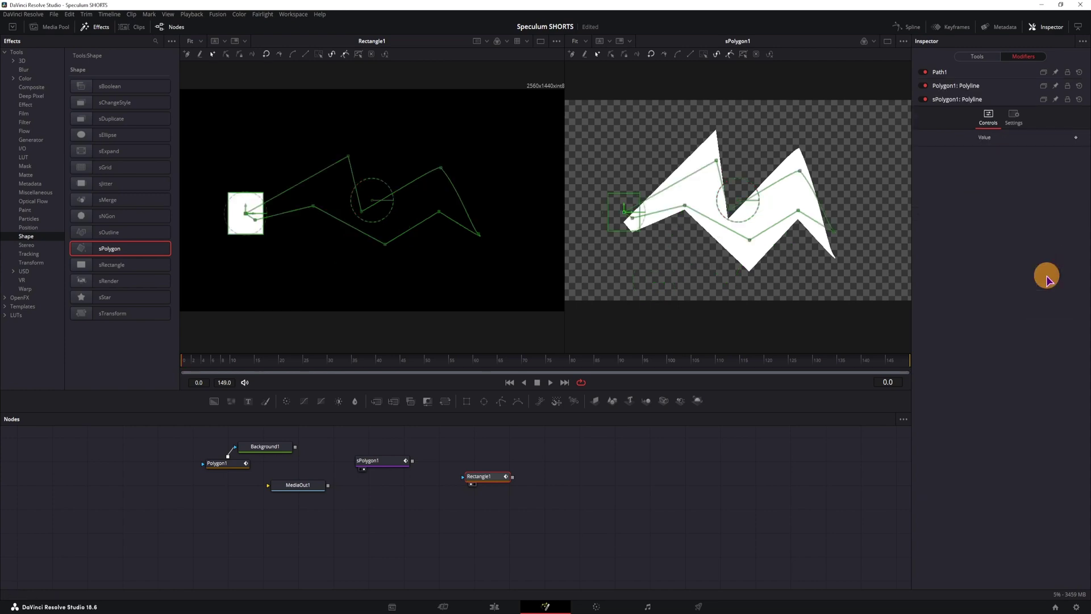
{"action": "left_click", "coordinate": [941, 72]}
{"action": "mouse_move", "coordinate": [986, 175]}
{"action": "left_mouse_down"}
{"action": "mouse_move", "coordinate": [1048, 177]}
{"action": "mouse_move", "coordinate": [967, 176]}
{"action": "left_mouse_up"}
Return the rectangle to the path start, move Rectangle1 lower, and add a six-sided sNGon node
{"action": "left_click", "coordinate": [251, 215]}
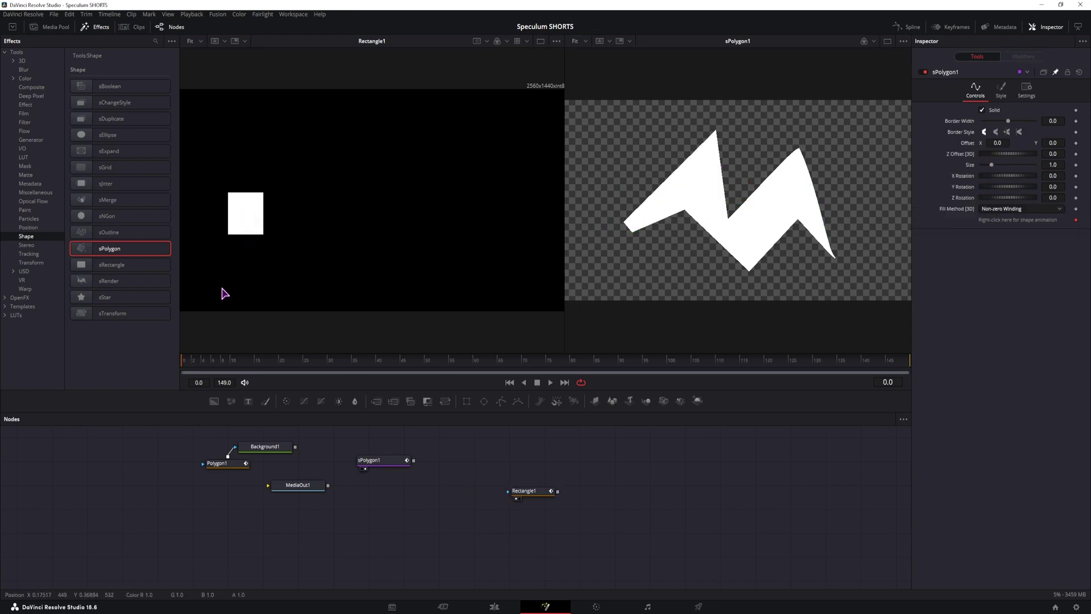
{"action": "left_click", "coordinate": [222, 463]}
{"action": "left_click", "coordinate": [382, 466]}
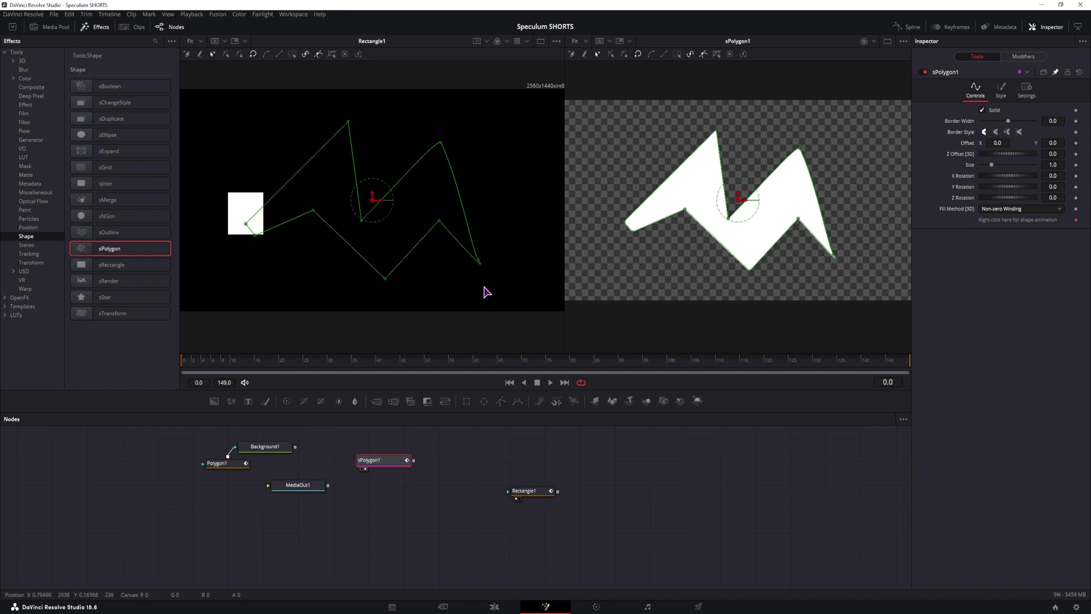
{"action": "left_click_drag", "start_coordinate": [529, 496], "coordinate": [528, 514]}
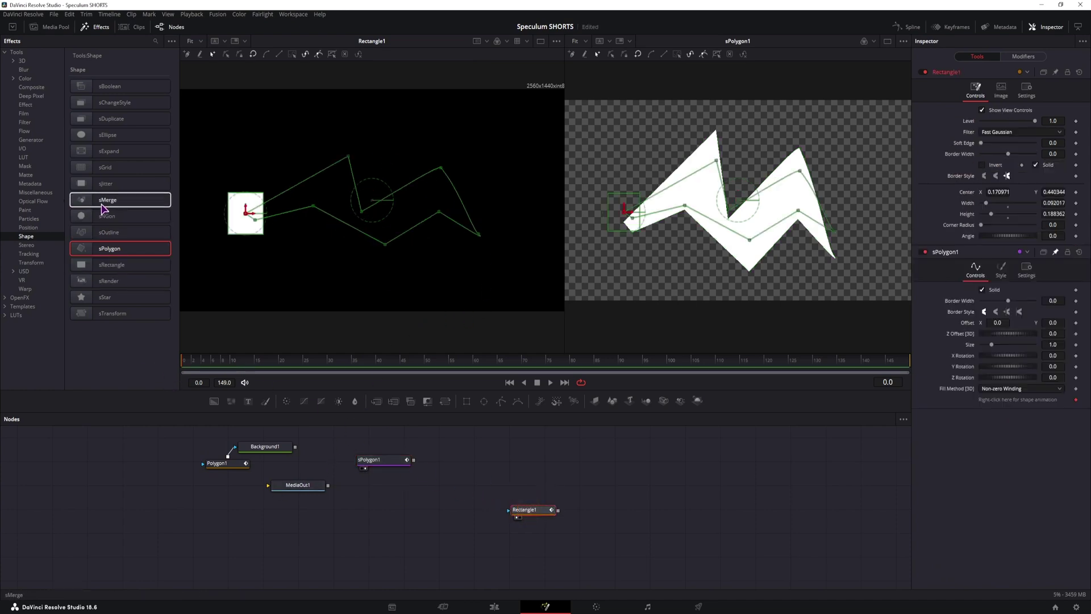
{"action": "left_click_drag", "start_coordinate": [114, 217], "coordinate": [464, 448]}
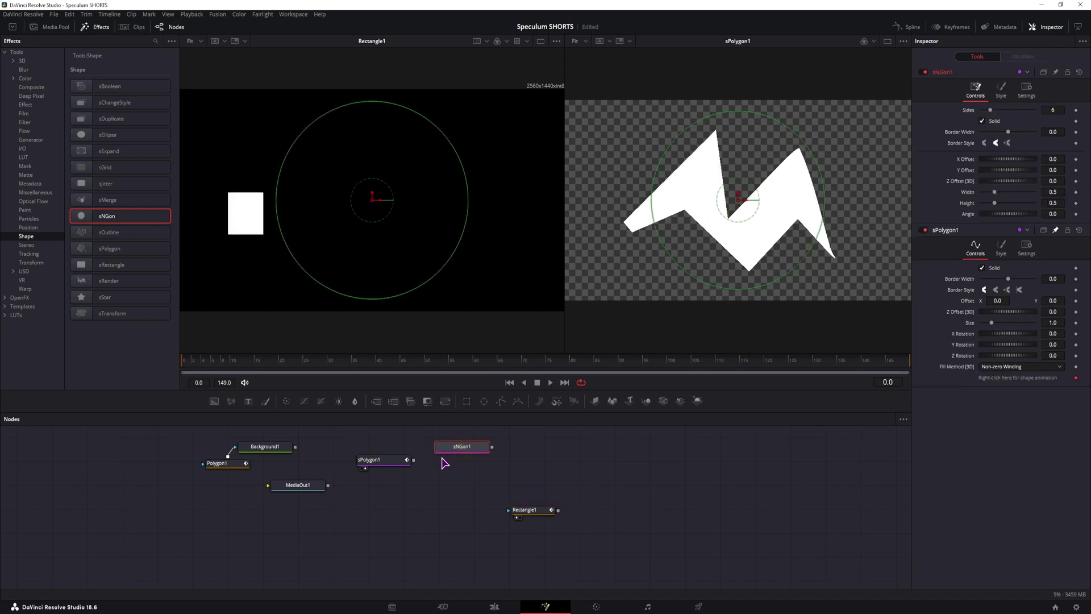
Add an sBoolean node combining sPolygon1 and the sNGon1 hexagon with Operation set to Subtract
{"action": "left_click", "coordinate": [438, 449]}
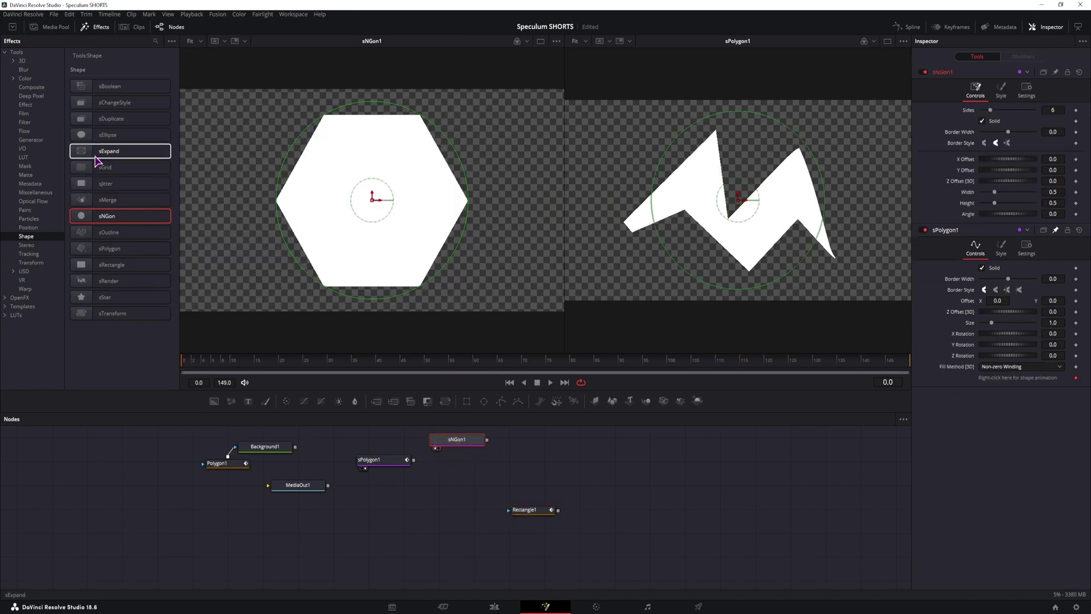
{"action": "left_click_drag", "start_coordinate": [114, 87], "coordinate": [465, 471]}
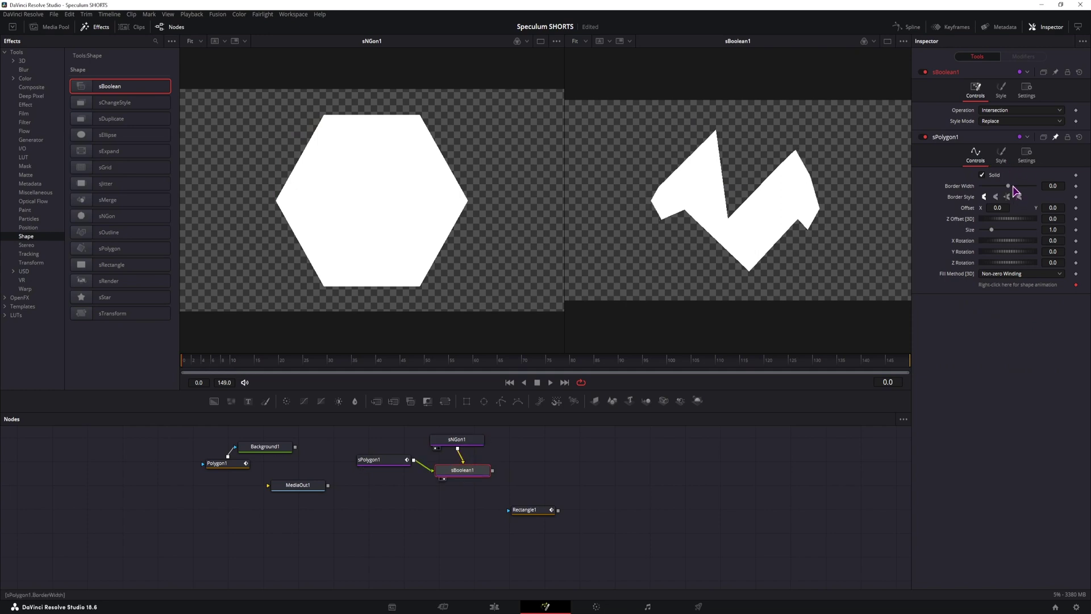
{"action": "left_click", "coordinate": [1001, 110]}
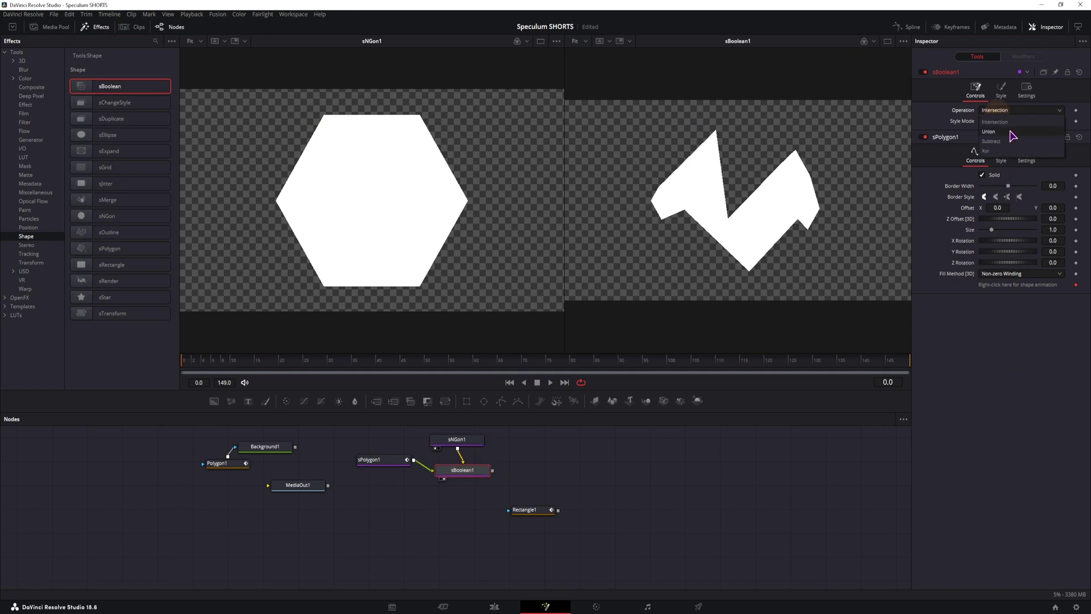
{"action": "left_click", "coordinate": [1006, 141]}
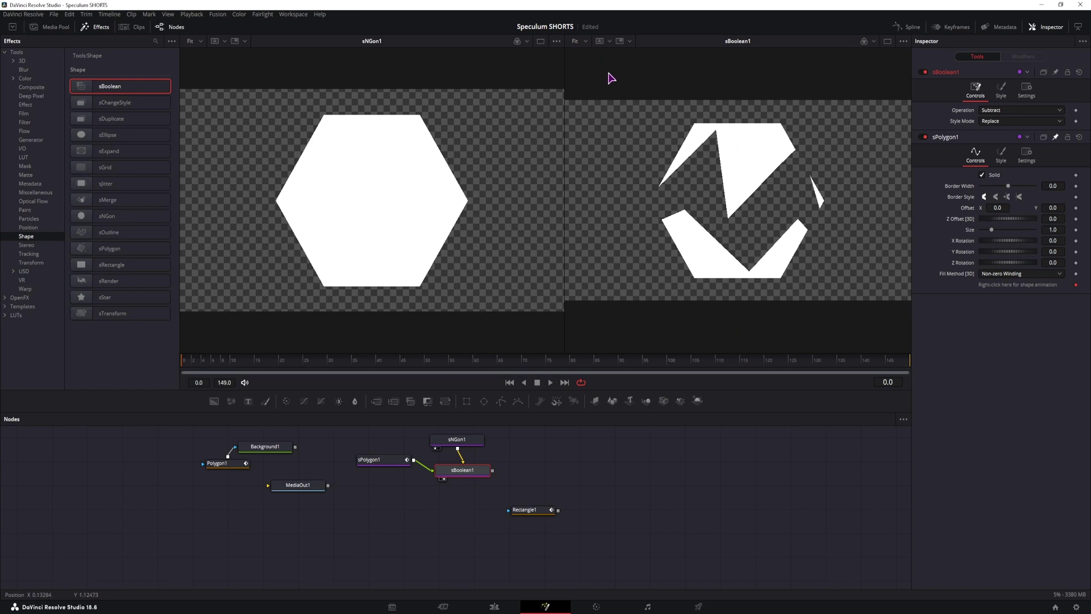
Check the boolean edges at full size, then add sRender1 after sBoolean1 feeding MediaOut1
{"action": "left_click", "coordinate": [575, 41]}
{"action": "left_click", "coordinate": [585, 83]}
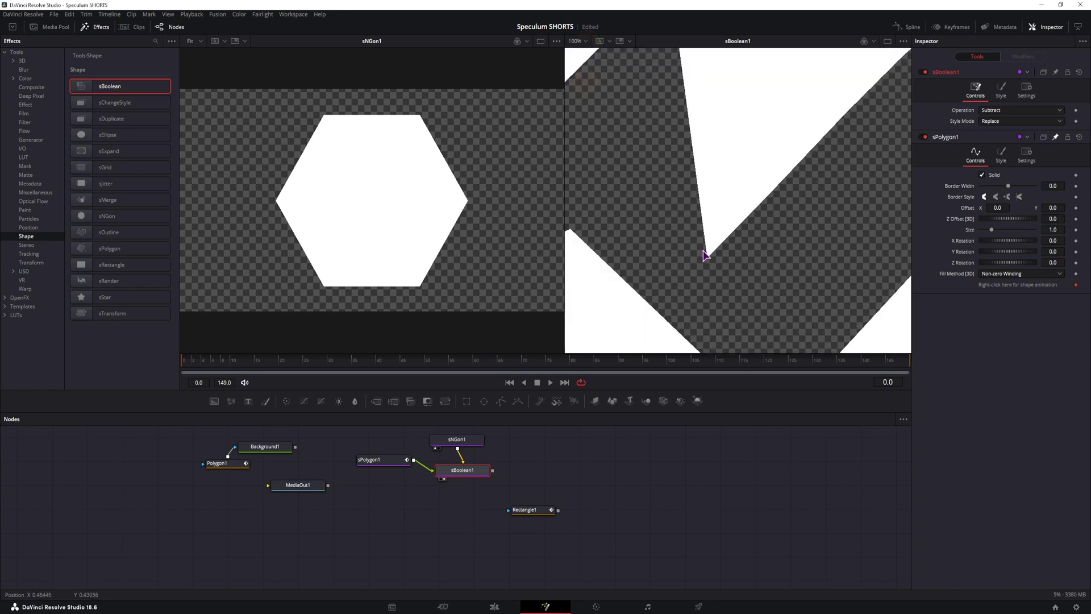
{"action": "scroll", "coordinate": [653, 212], "scroll_direction": "down", "scroll_amount": 5}
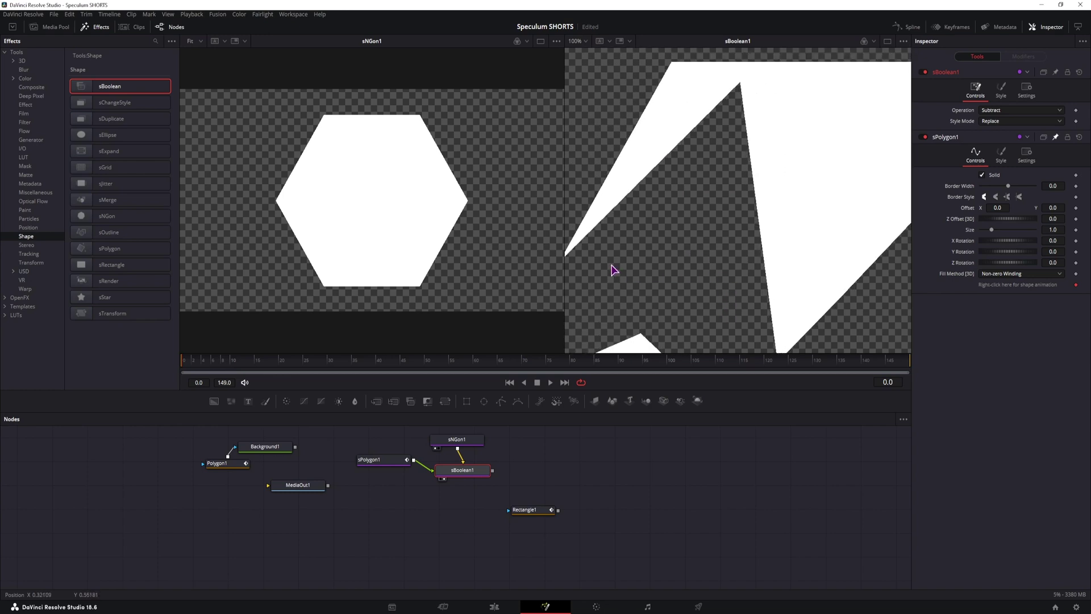
{"action": "key", "text": "ctrl+f"}
{"action": "left_click_drag", "start_coordinate": [114, 282], "coordinate": [534, 480]}
{"action": "left_click_drag", "start_coordinate": [298, 484], "coordinate": [650, 479]}
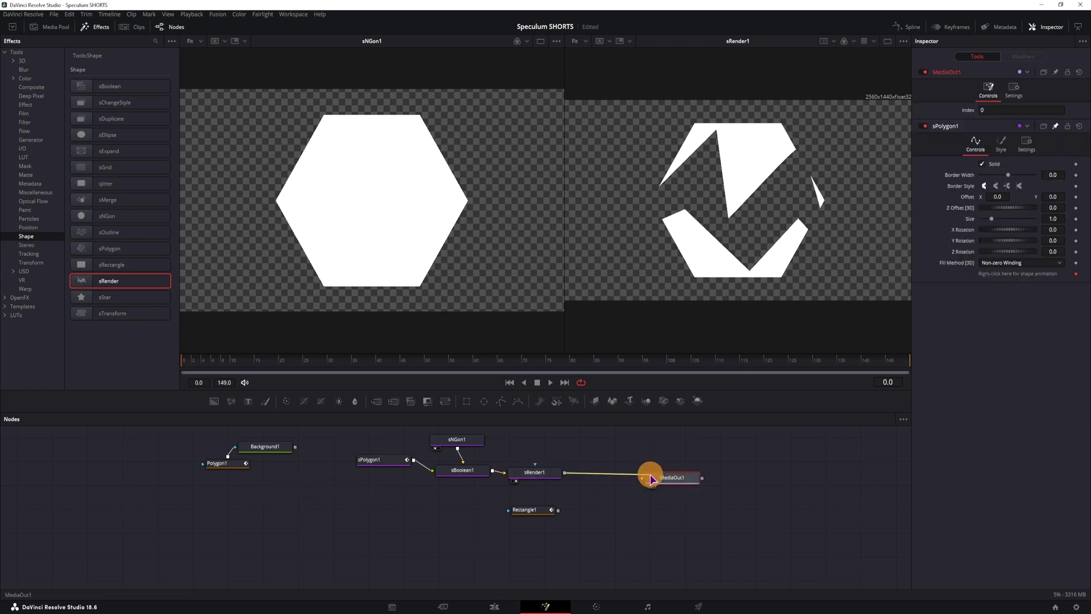
Search for a Blur tool to add after sRender1 and zoom the viewer to compare edges
{"action": "left_click", "coordinate": [539, 473]}
{"action": "key", "text": "ctrl+space"}
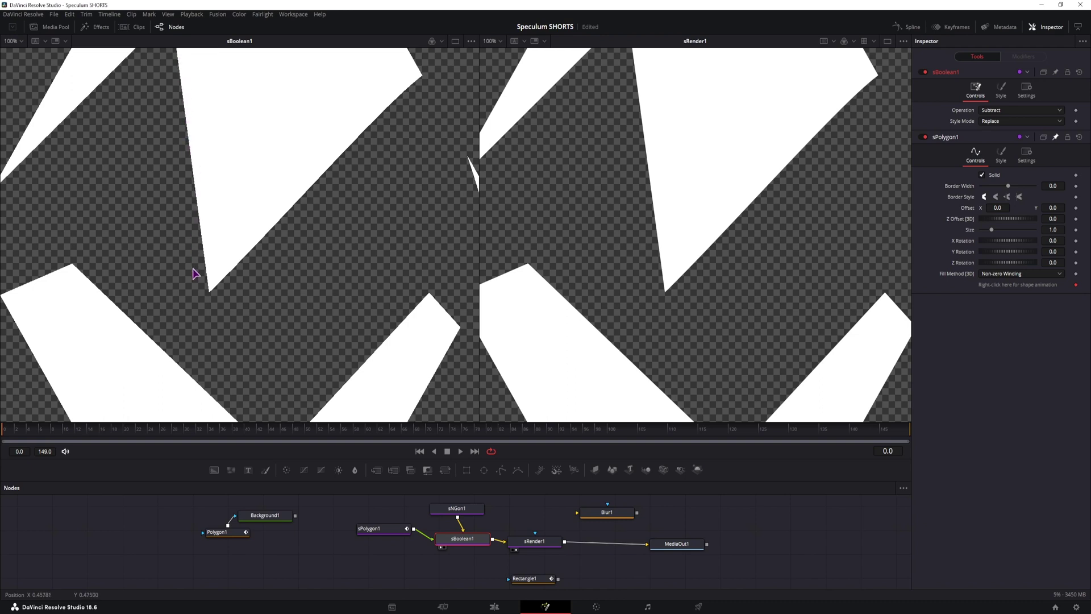
{"action": "left_click", "coordinate": [20, 55]}
{"action": "left_click", "coordinate": [501, 56]}
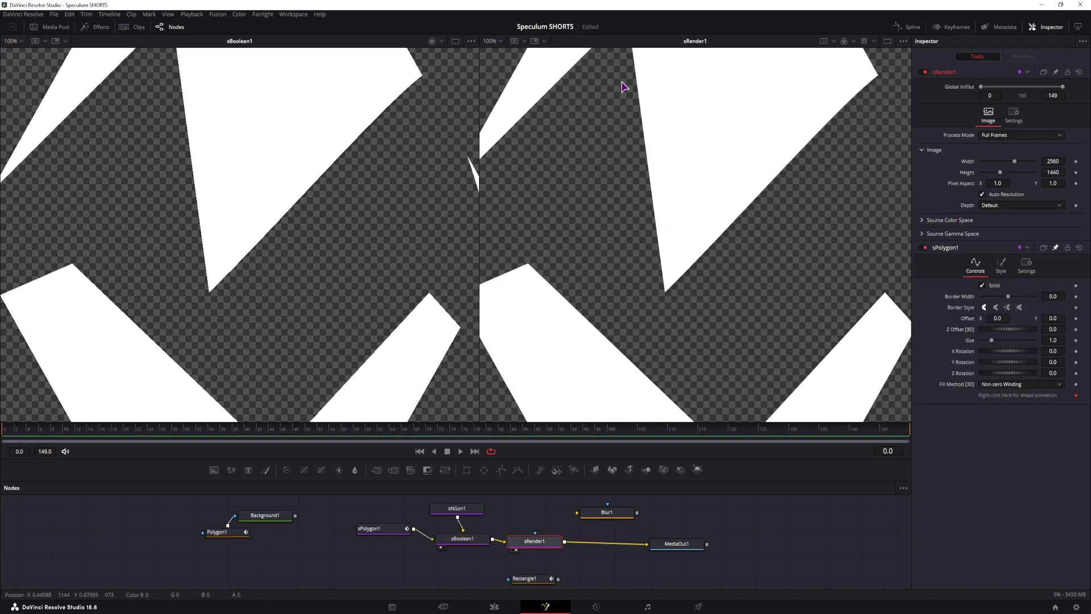
{"action": "scroll", "coordinate": [662, 242], "scroll_direction": "up", "scroll_amount": 3}
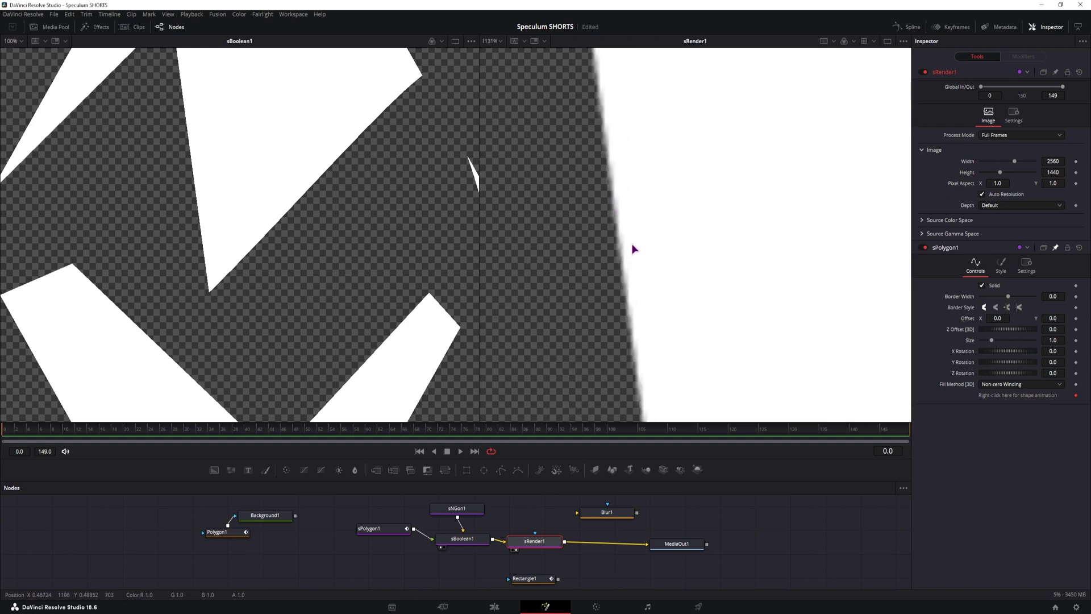
{"action": "scroll", "coordinate": [626, 250], "scroll_direction": "down", "scroll_amount": 3}
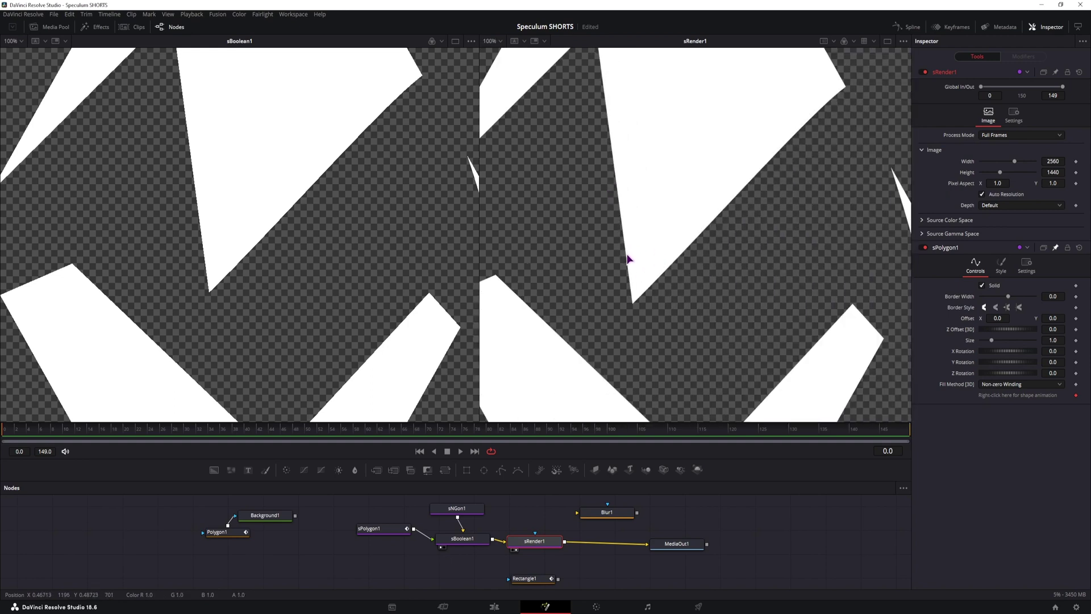
Insert Blur1 between sRender1 and MediaOut1 and set its Blur Size to 0.2
{"action": "left_click", "coordinate": [607, 513]}
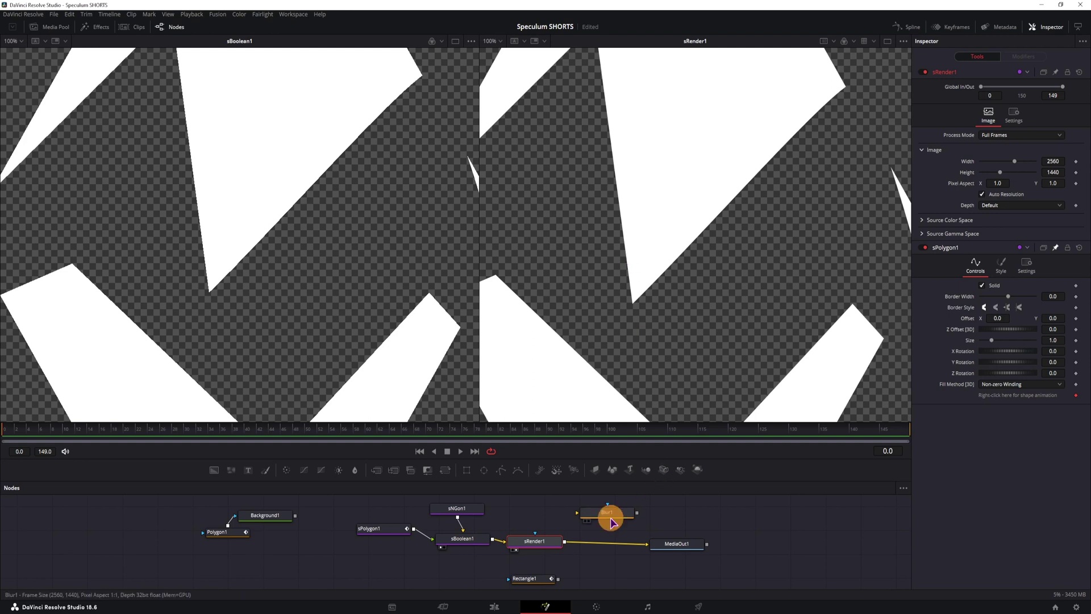
{"action": "left_click_drag", "start_coordinate": [607, 513], "coordinate": [616, 552]}
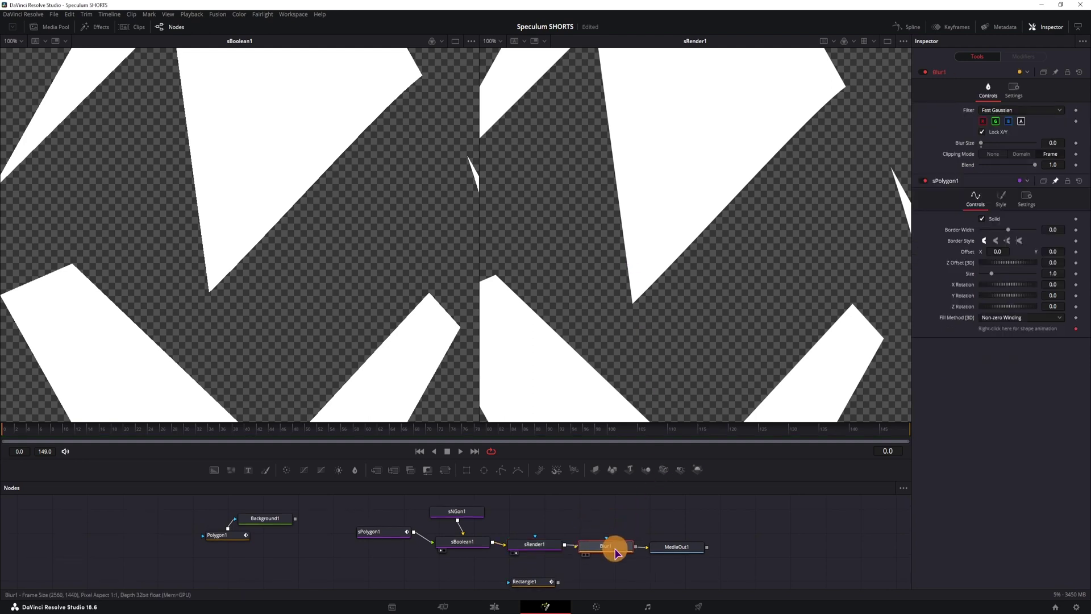
{"action": "left_click", "coordinate": [1055, 142]}
{"action": "type", "text": "0.2"}
{"action": "key", "text": "Return"}
{"action": "key", "text": "2"}
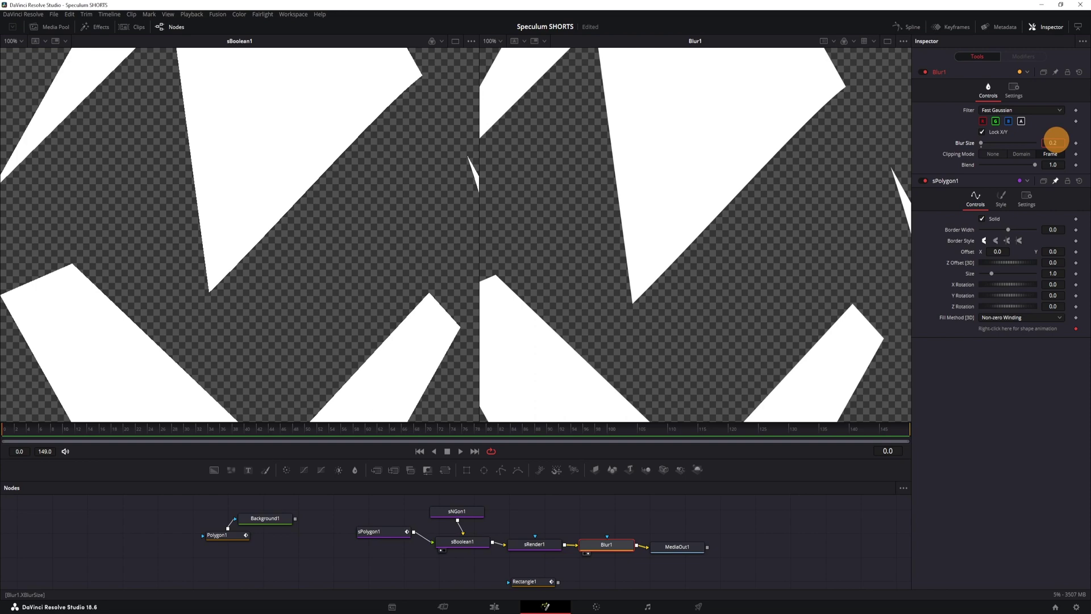